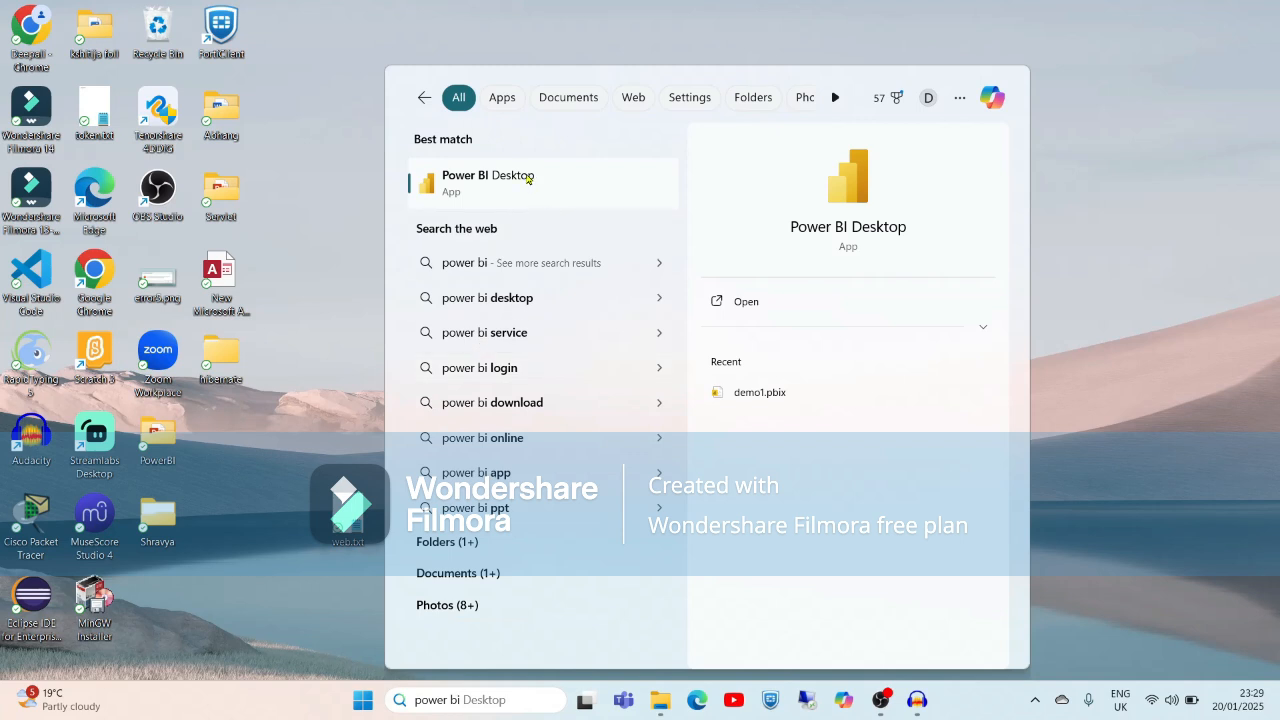
Start a blank report in Power BI Desktop and load Sheet1 from the Excel workbook Student.xlsx
left_click(528, 178)
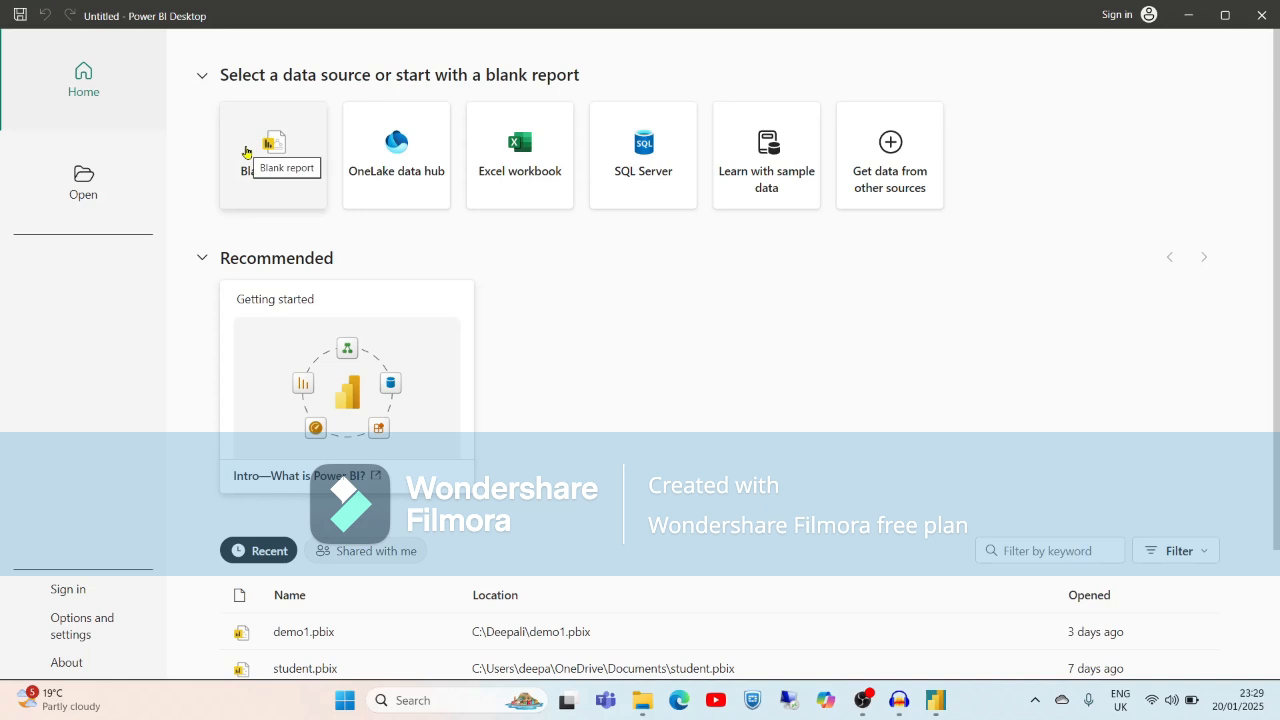
left_click(298, 169)
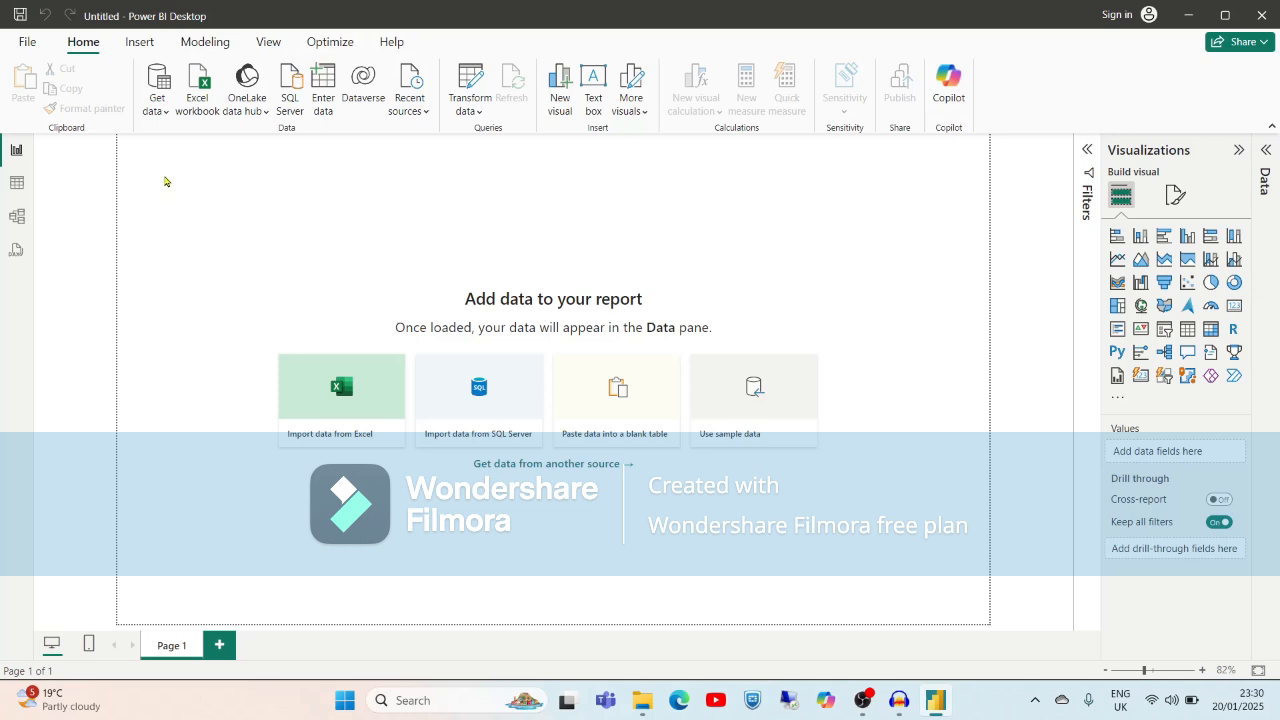
left_click(160, 113)
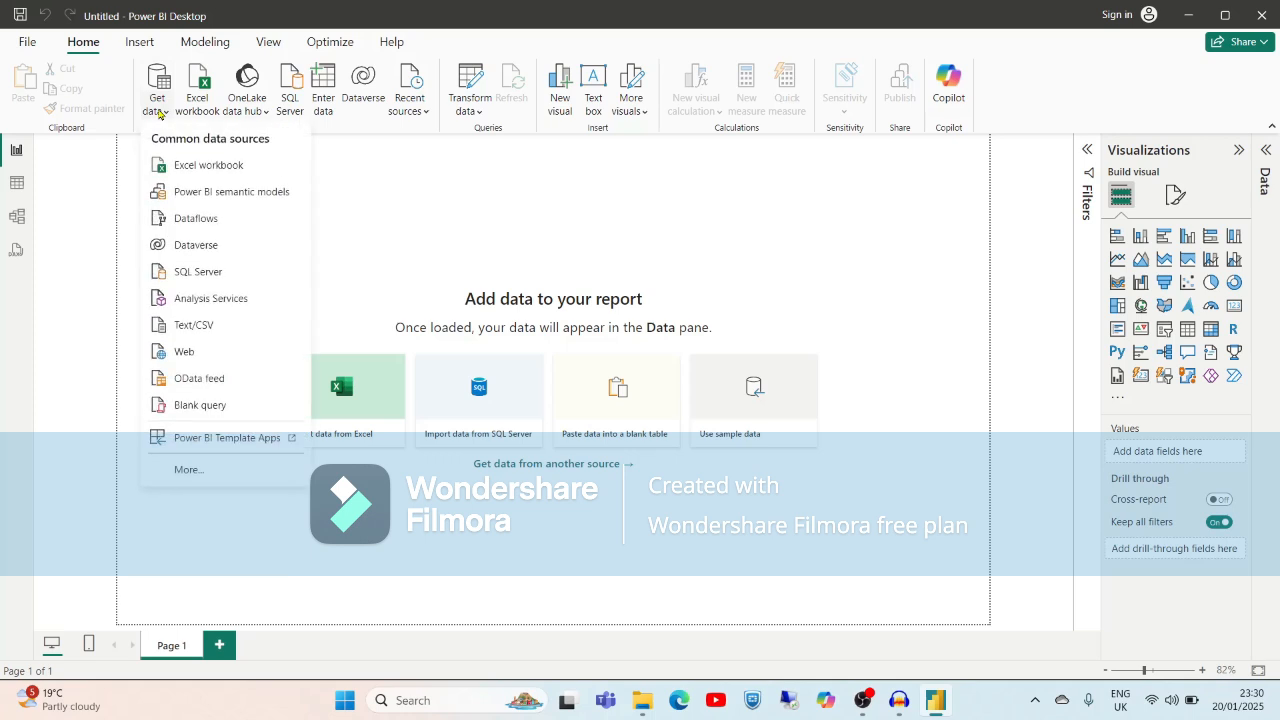
left_click(214, 172)
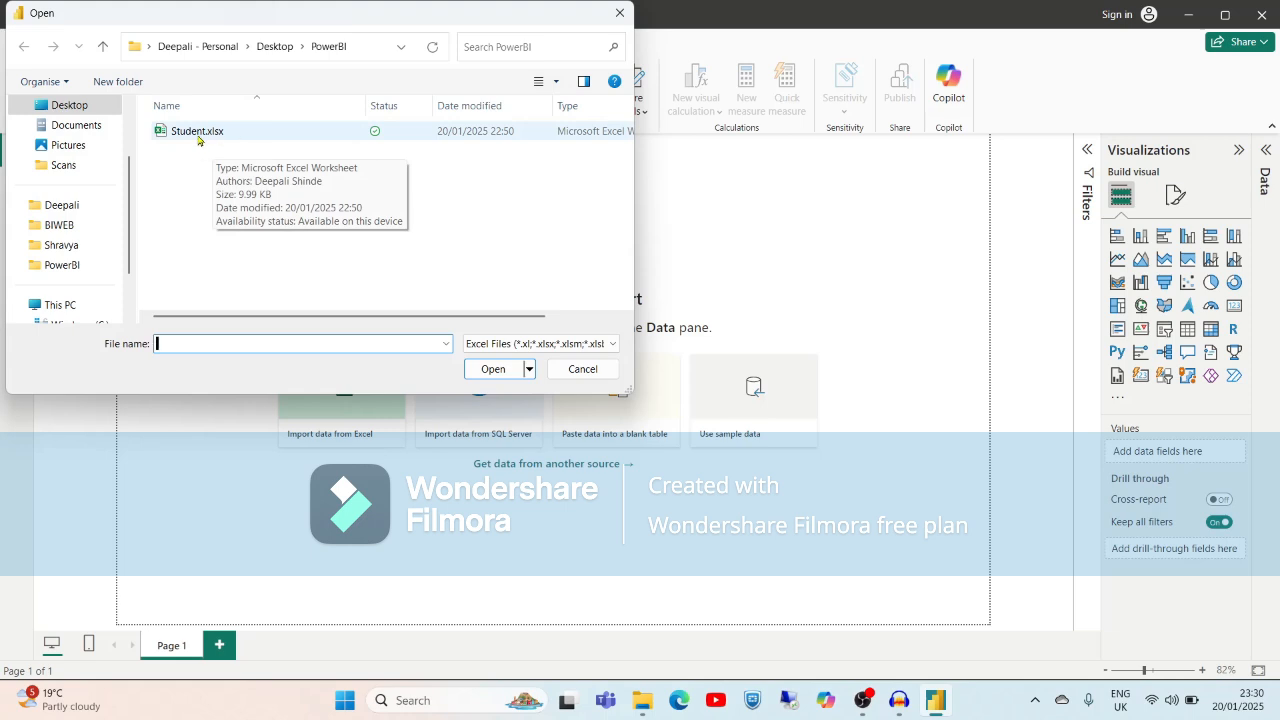
double_click(198, 140)
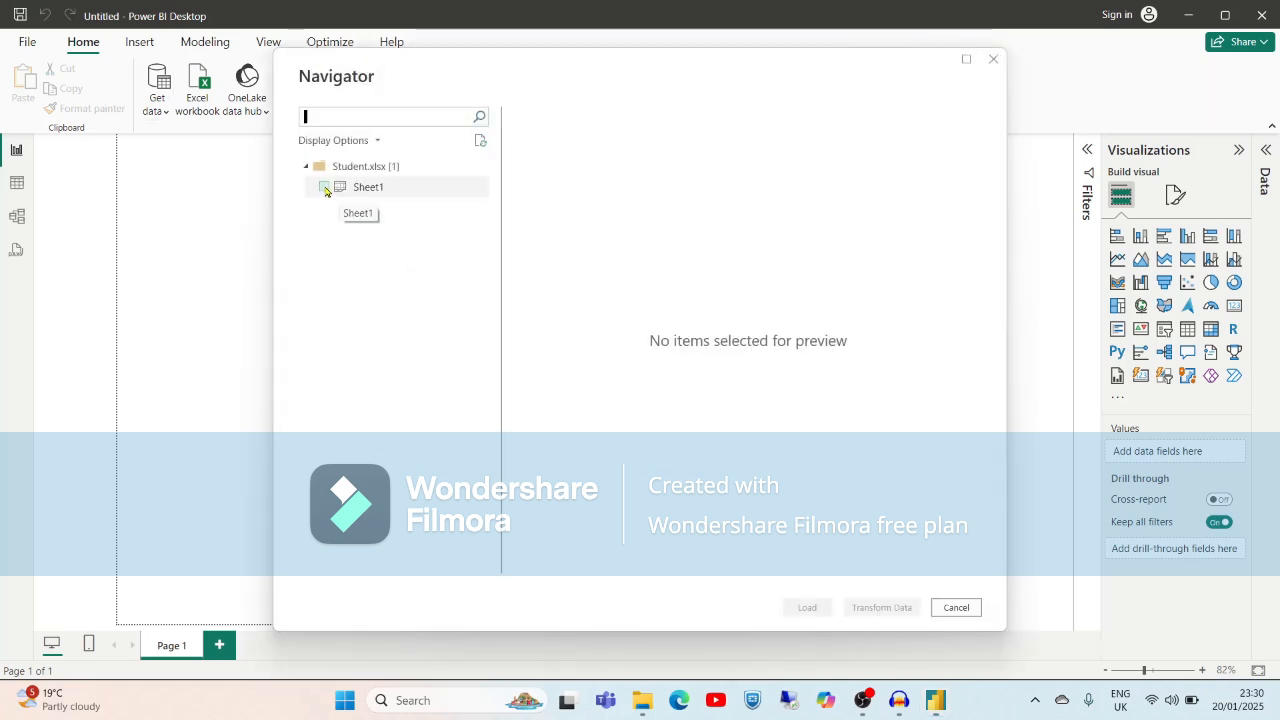
left_click(323, 187)
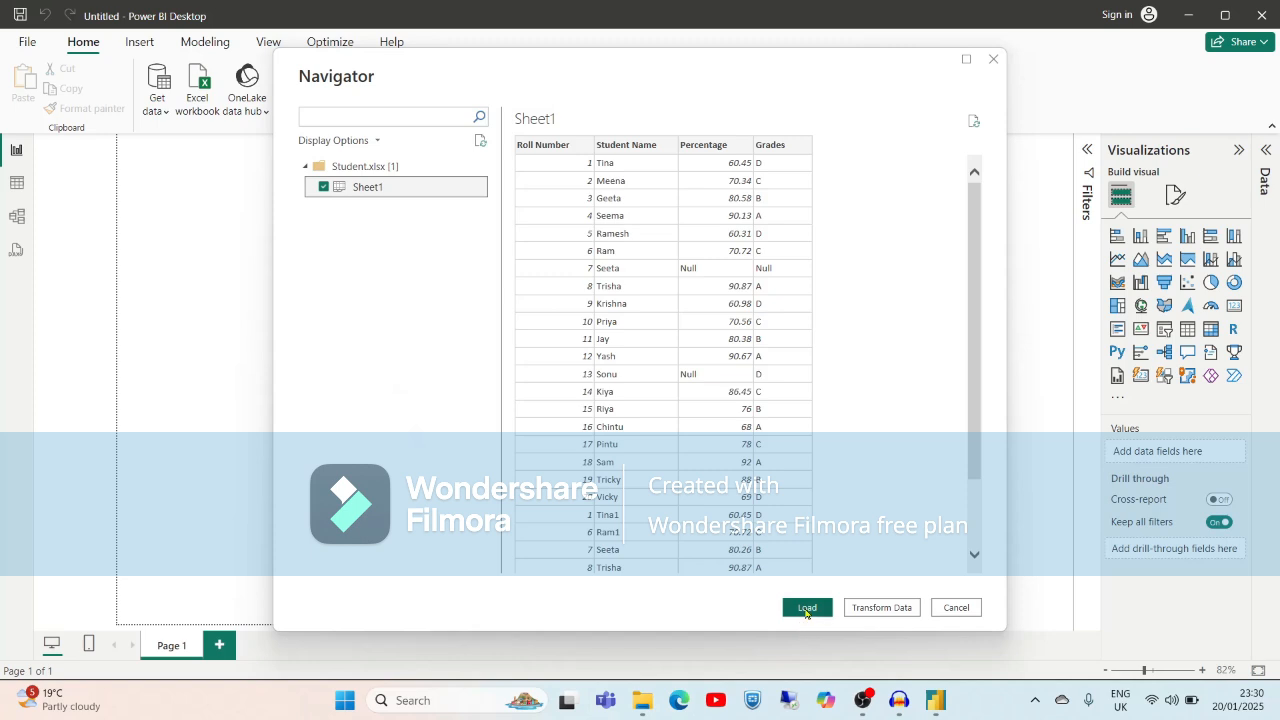
left_click(806, 609)
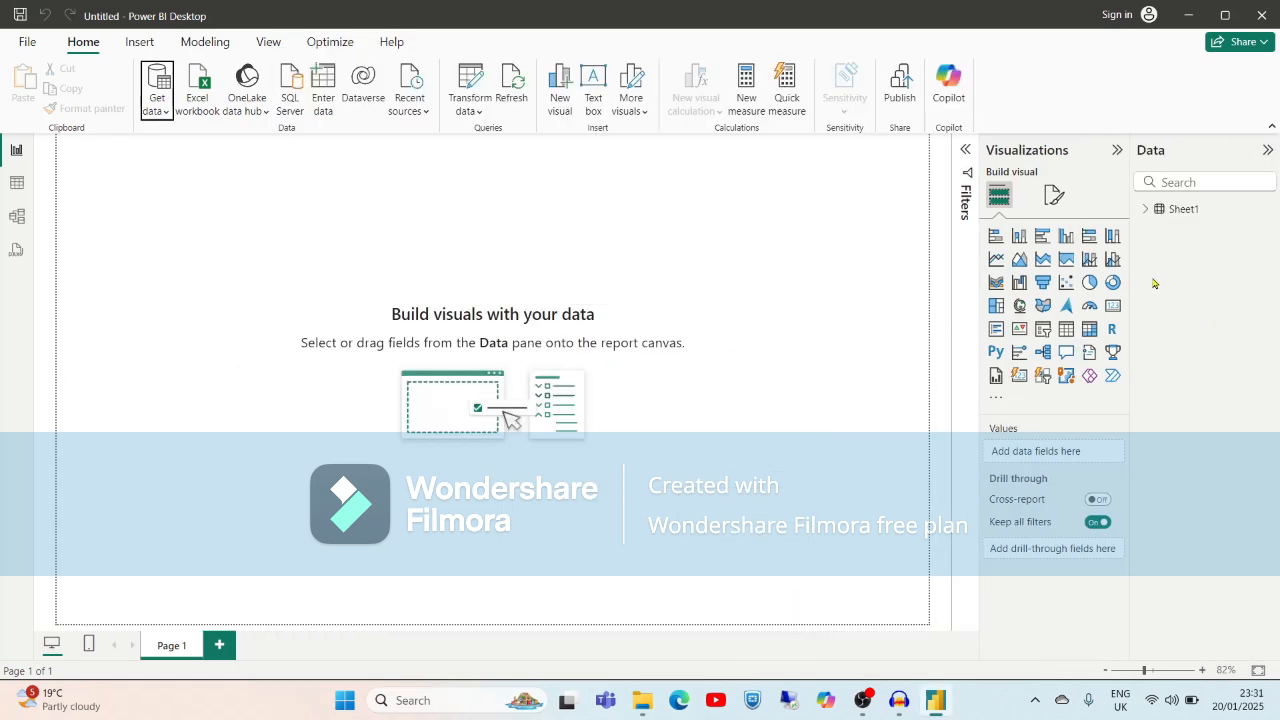
Examine the fields of Sheet1 and look through its rows in the table view
left_click(1146, 209)
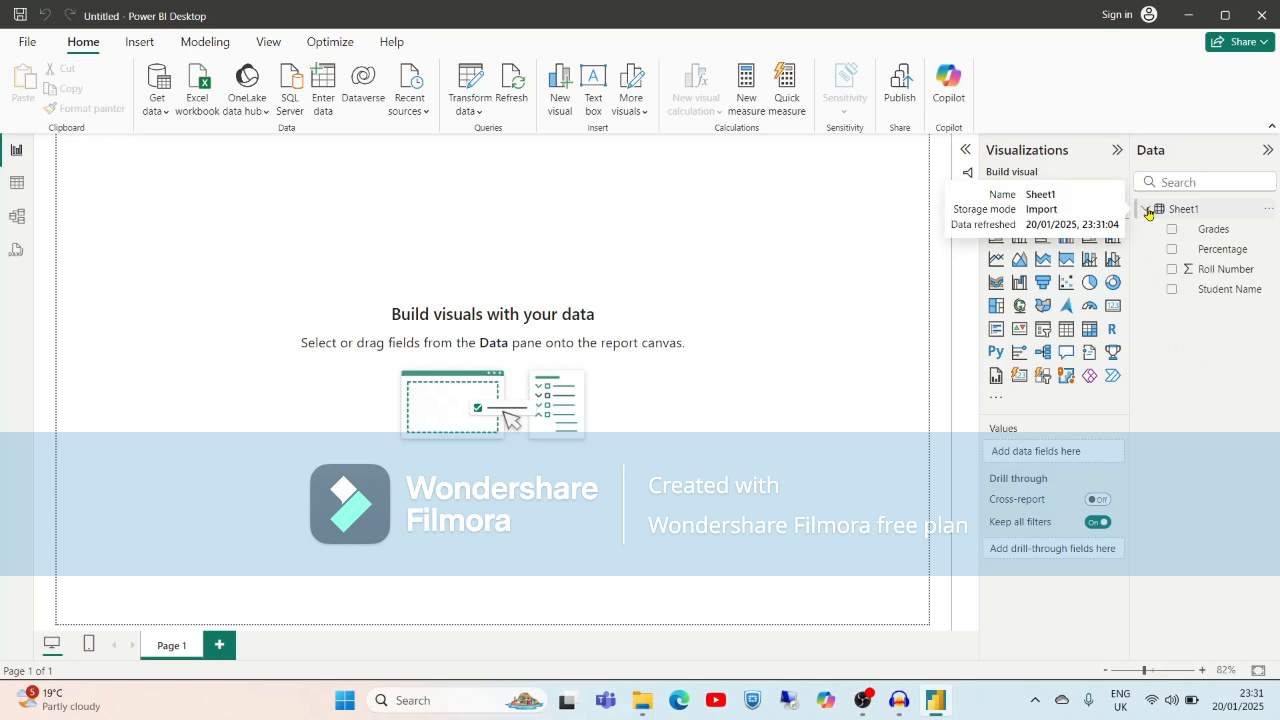
left_click(18, 184)
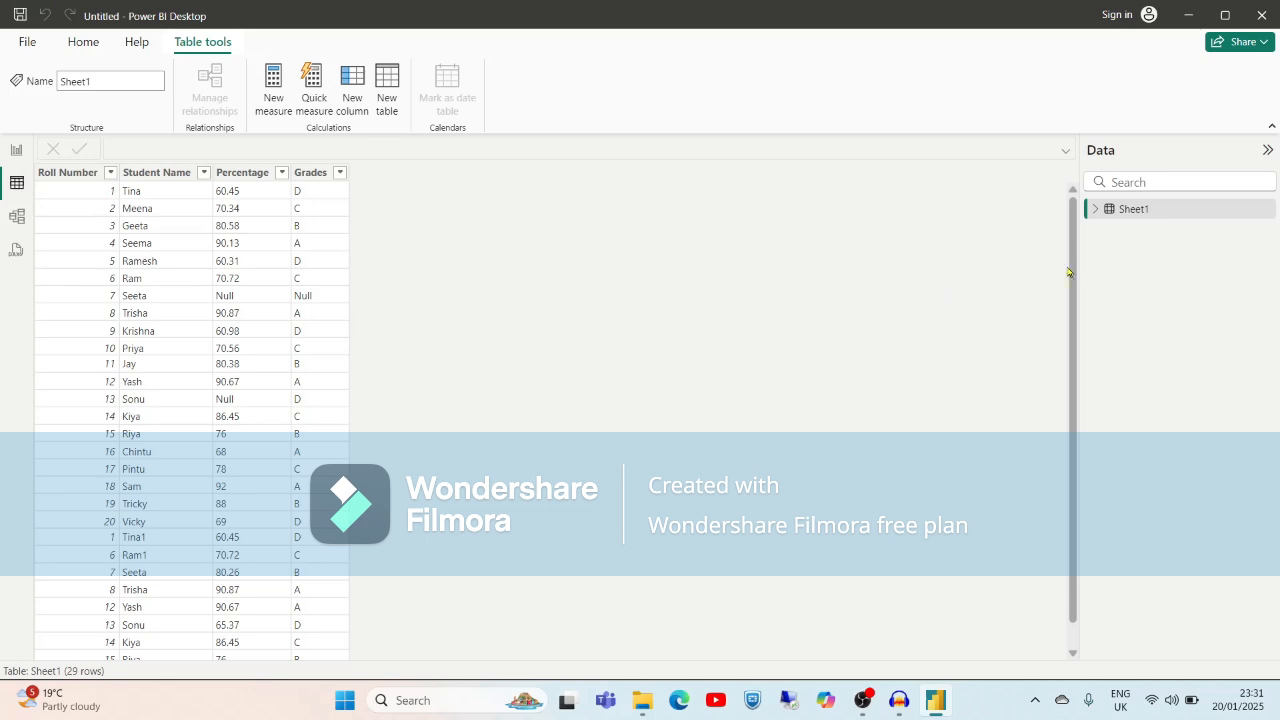
left_click_drag(1070, 272, 1085, 410)
scroll(536, 320, "up", 1)
Open the Sheet1 data in Power Query Editor for transformation
left_click(74, 42)
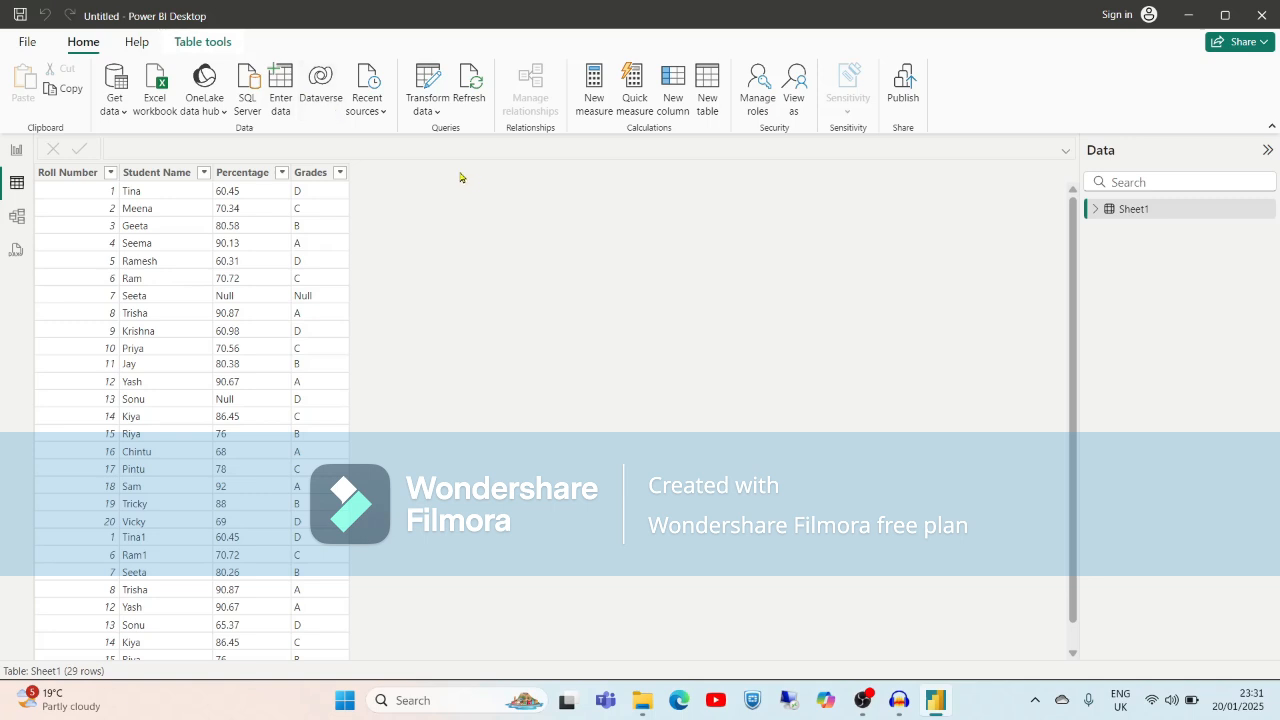
left_click(425, 104)
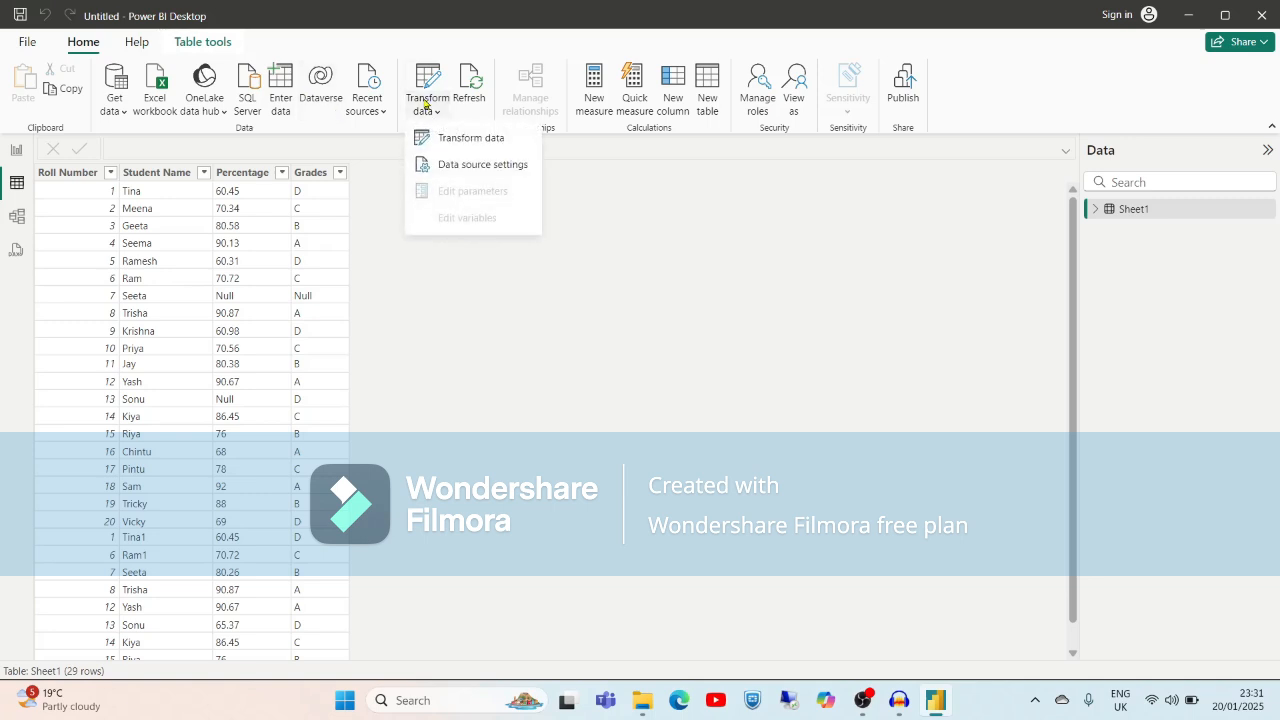
left_click(469, 141)
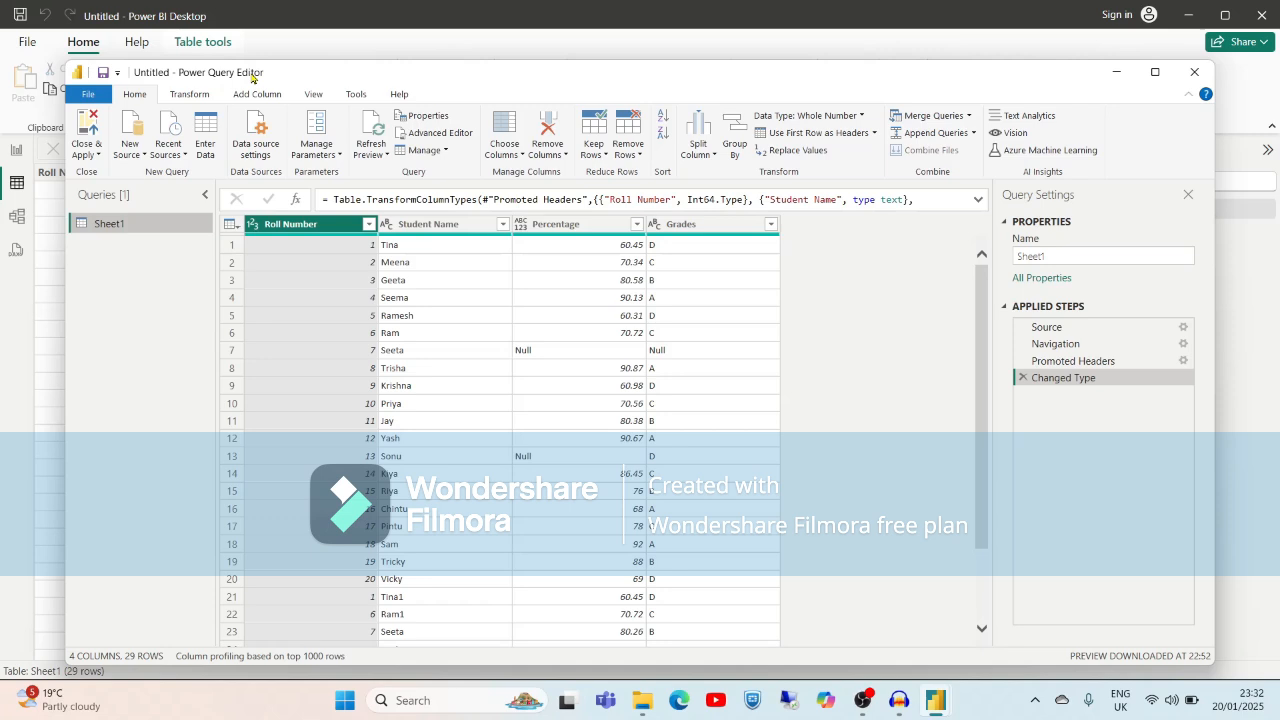
Remove the single Student Name column from Sheet1 and delete that applied step again
left_click(448, 246)
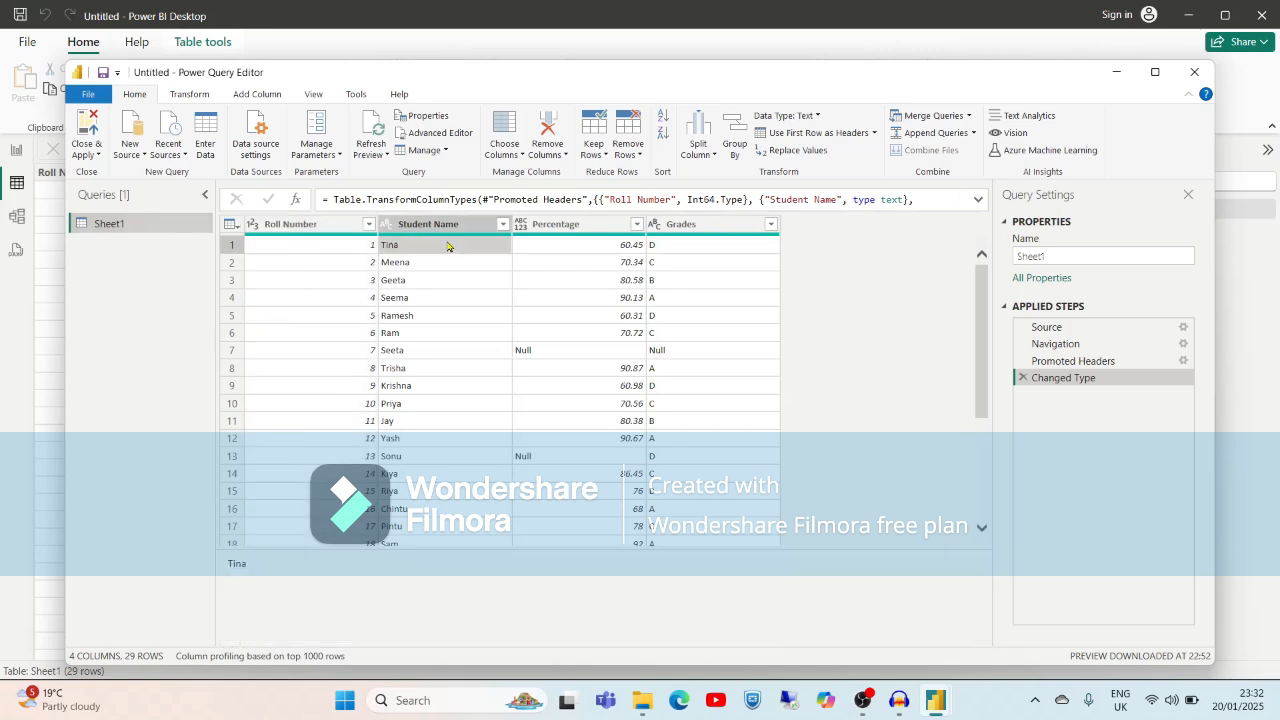
left_click(570, 226)
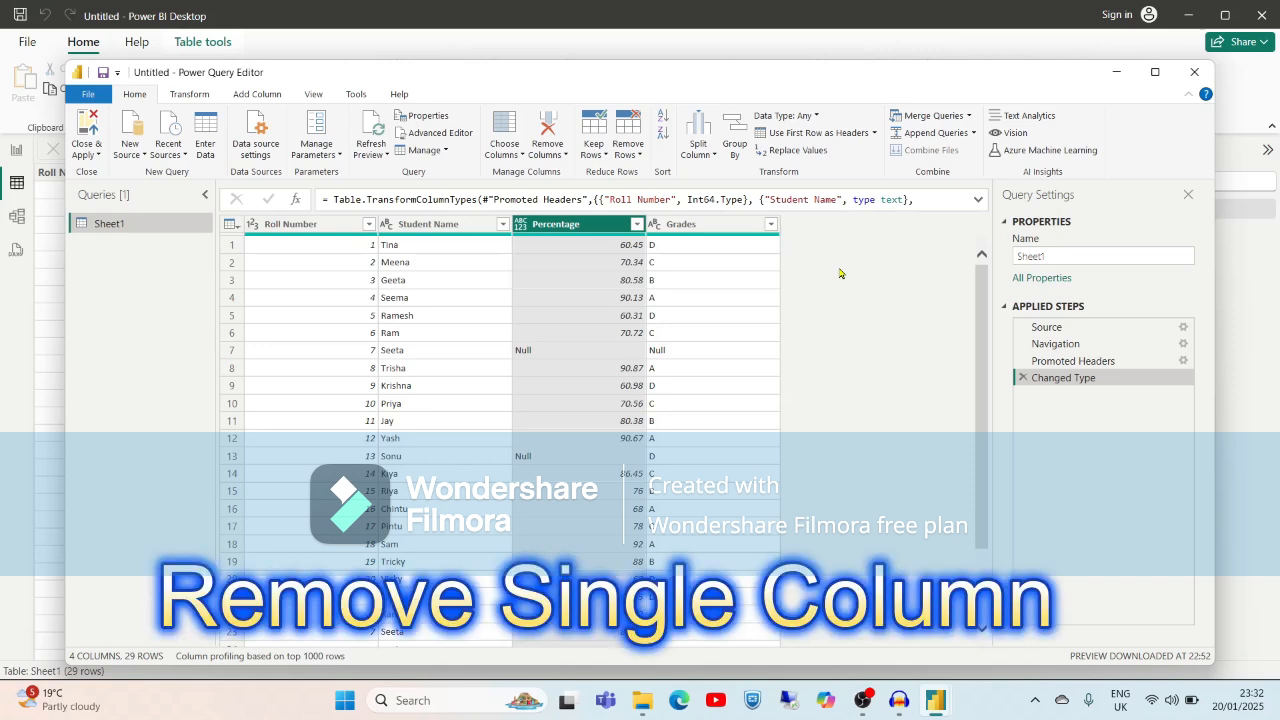
left_click(434, 224)
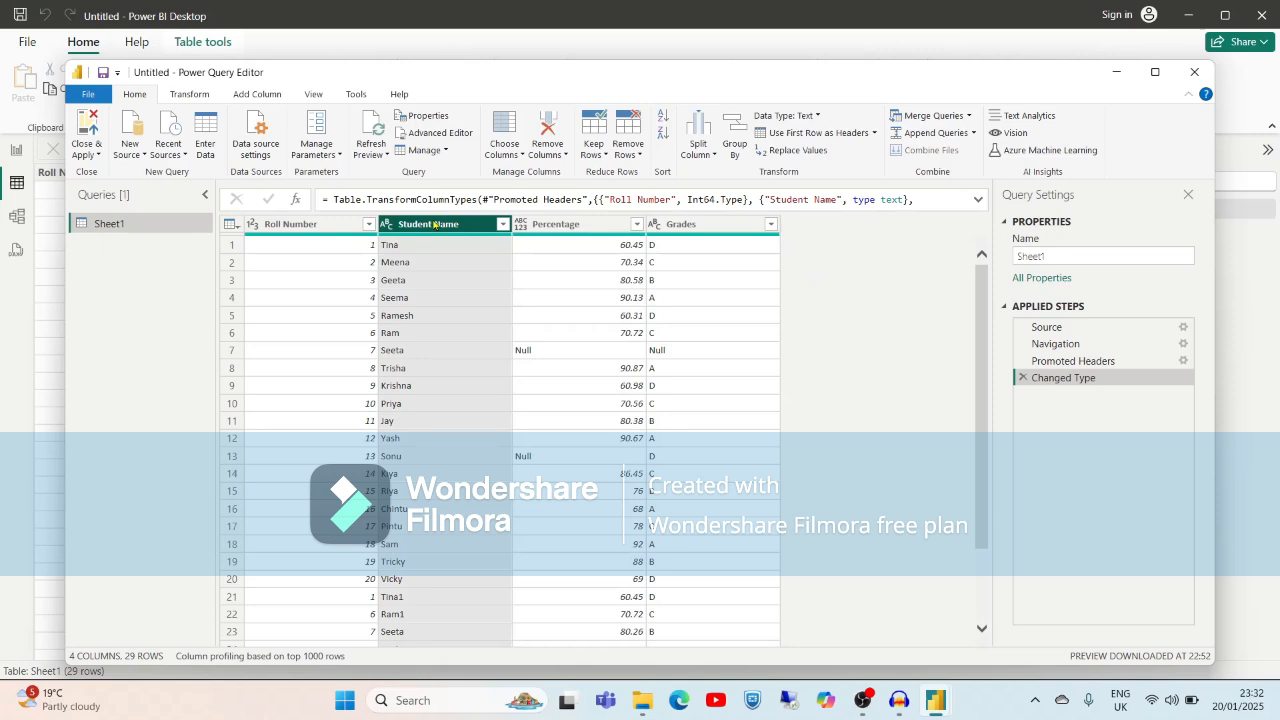
right_click(434, 224)
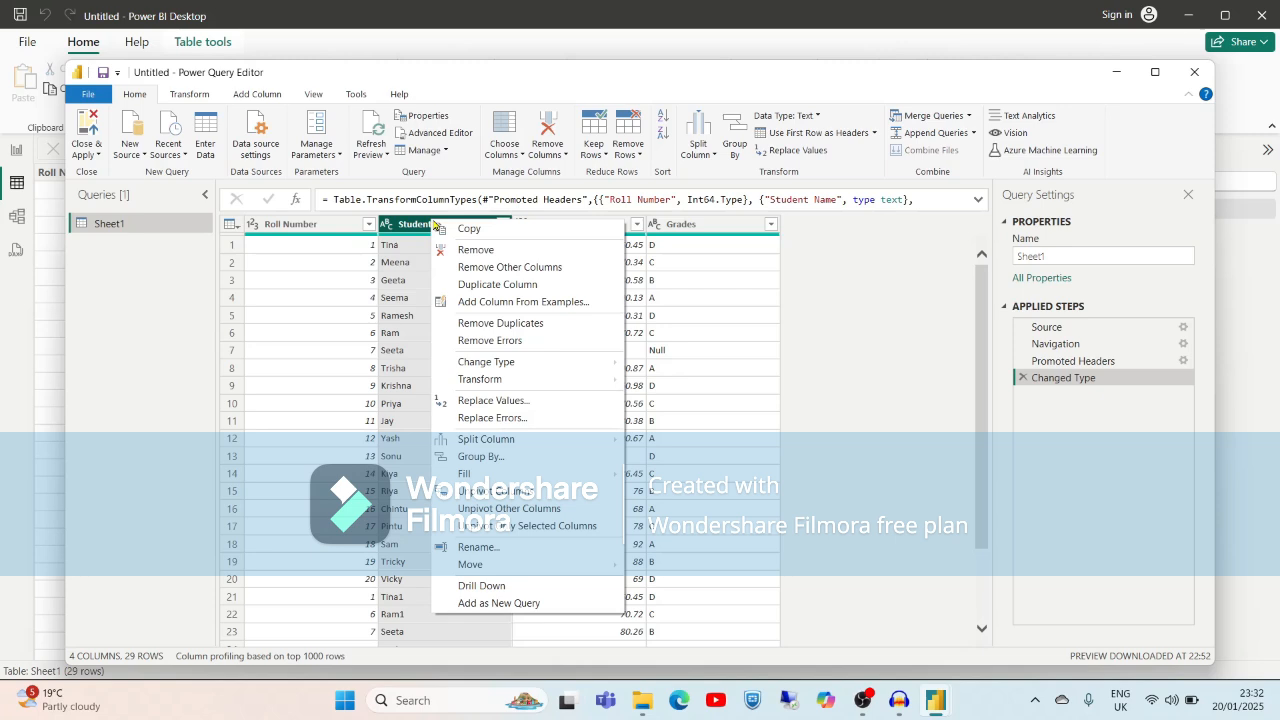
left_click(484, 255)
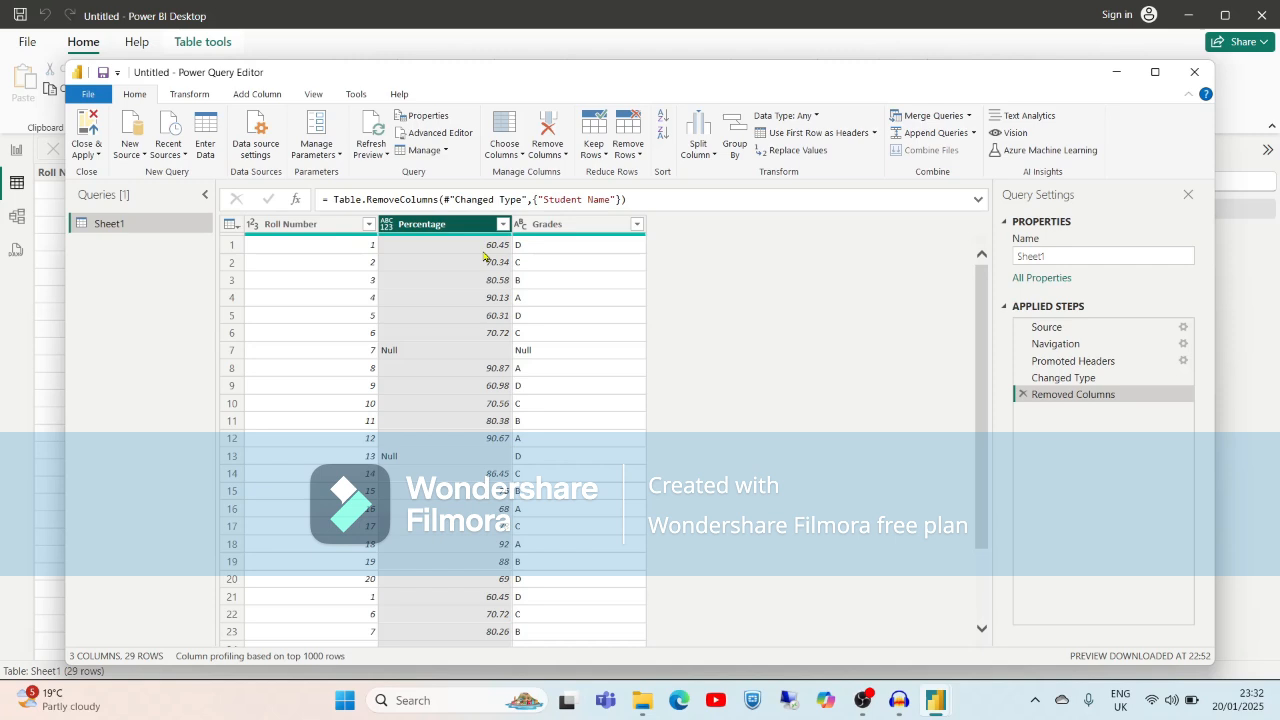
left_click(1022, 395)
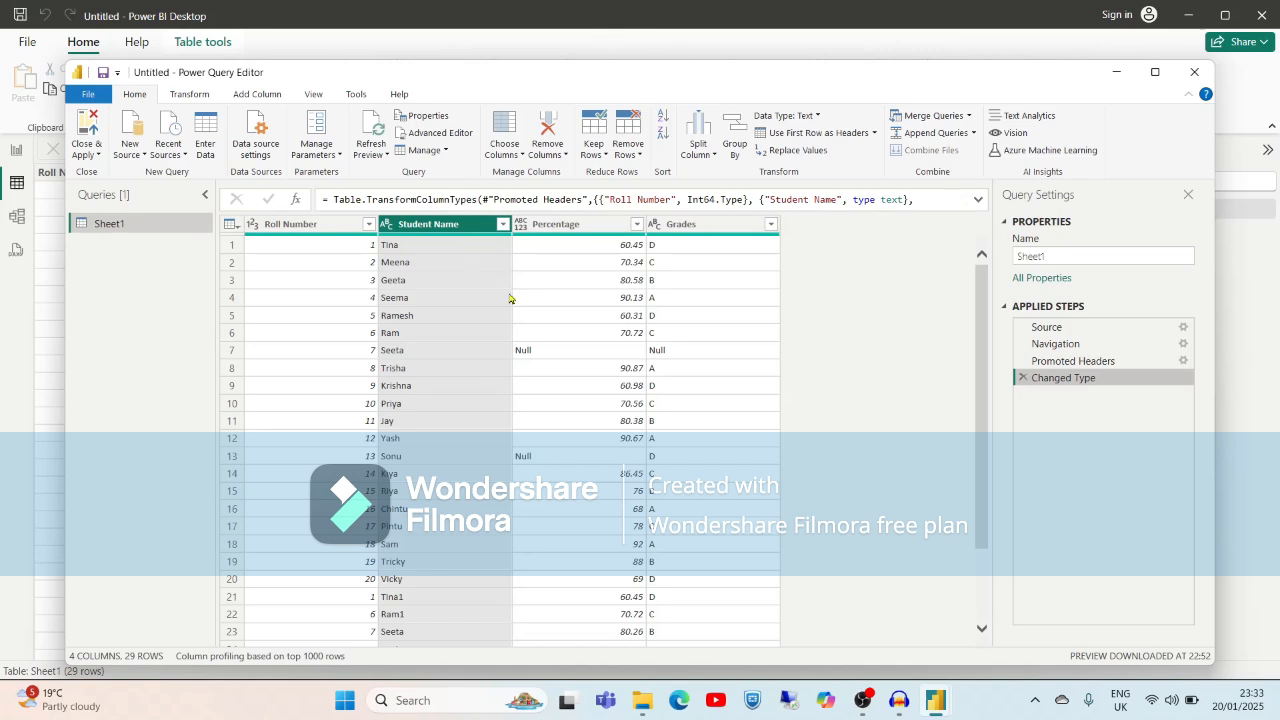
Remove the Percentage and Grades columns together from Sheet1
left_click(586, 287)
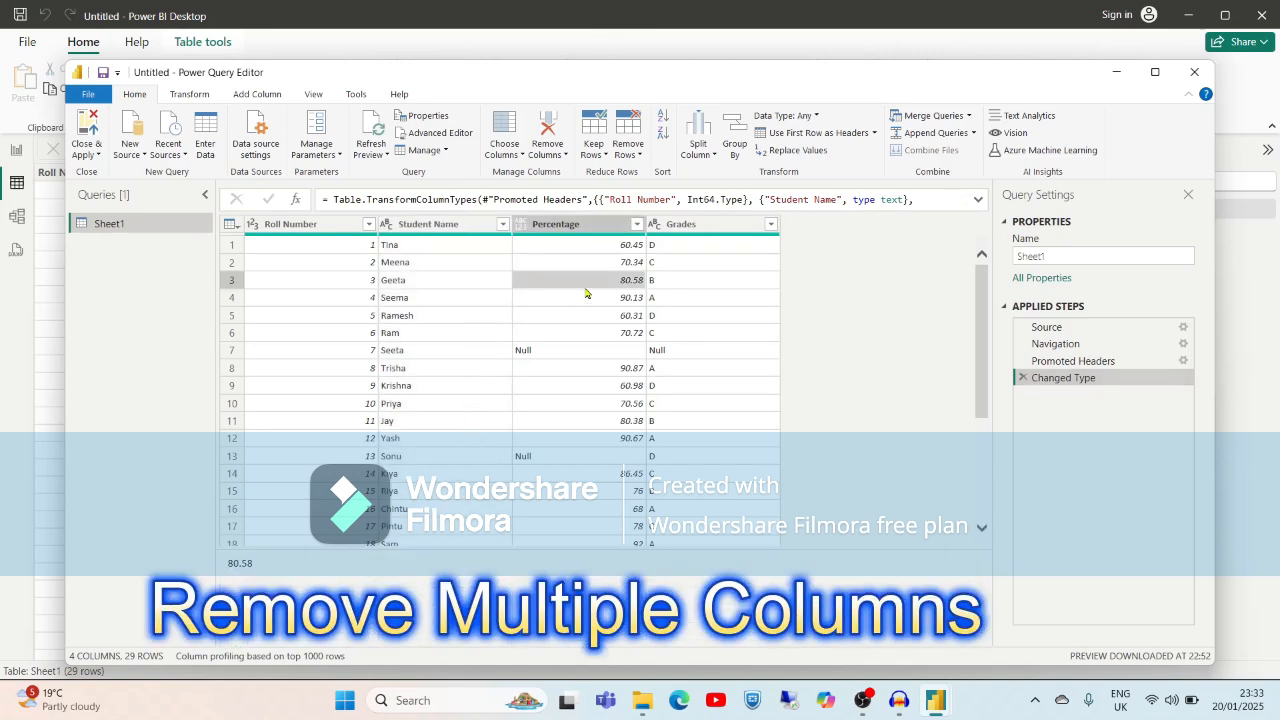
left_click(596, 224)
left_click(709, 230, "ctrl")
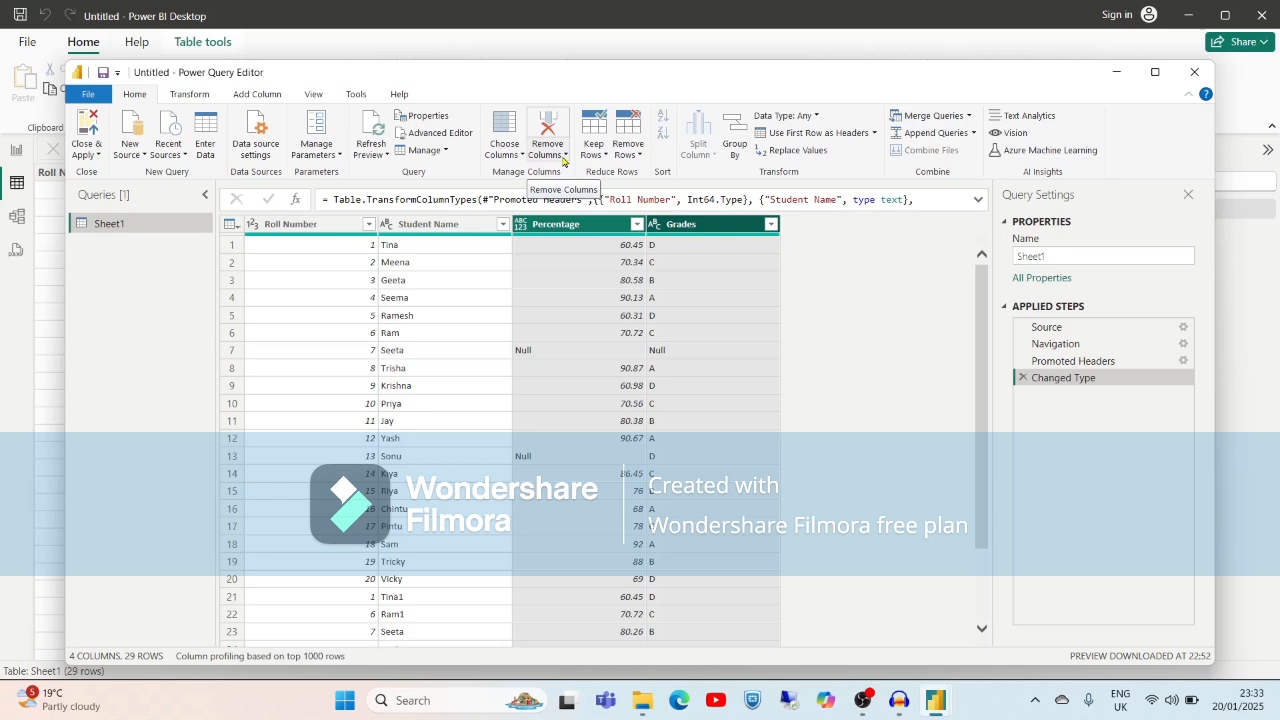
left_click(560, 153)
left_click(590, 173)
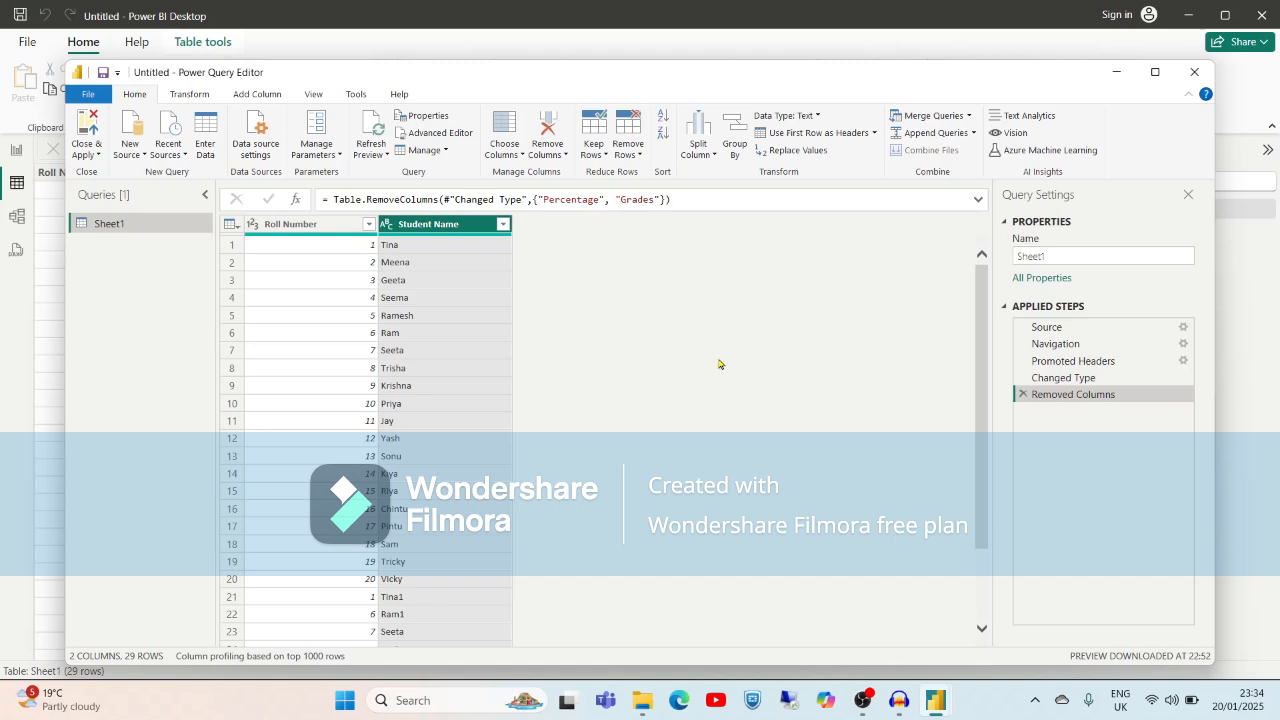
Remove the Student Name column as well, and delete the Removed Columns step to restore all the columns
right_click(416, 223)
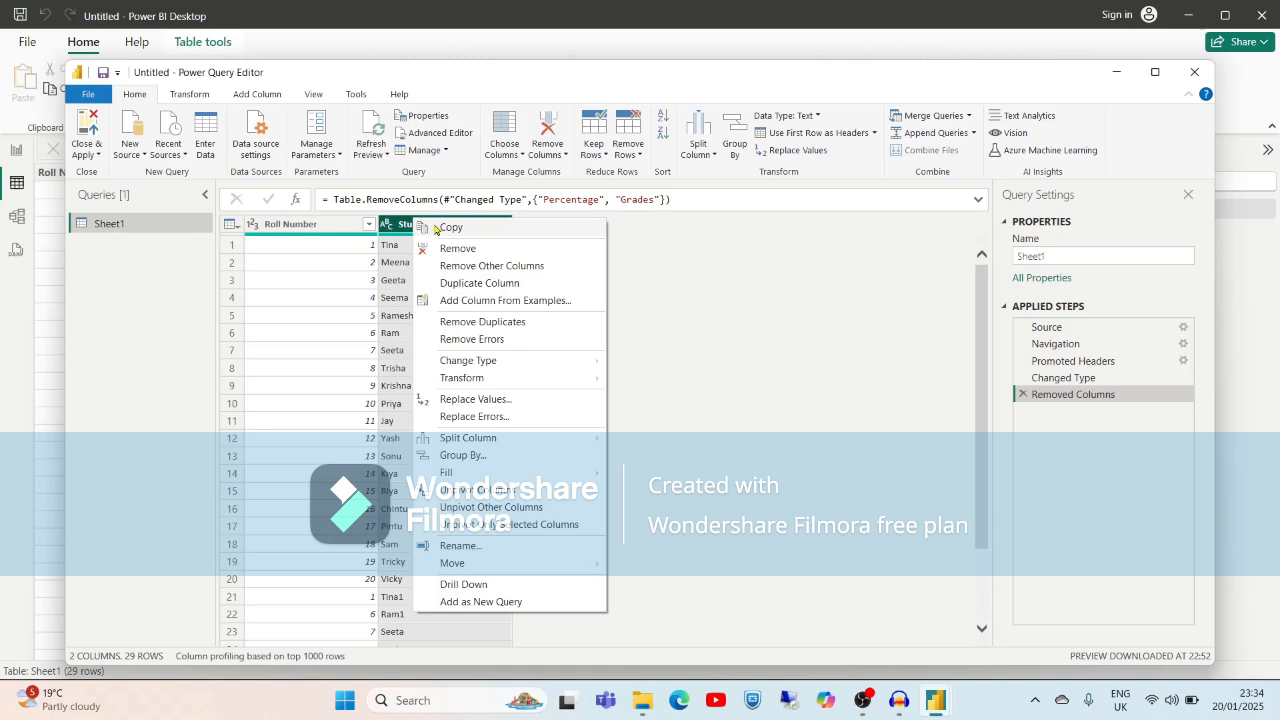
left_click(460, 249)
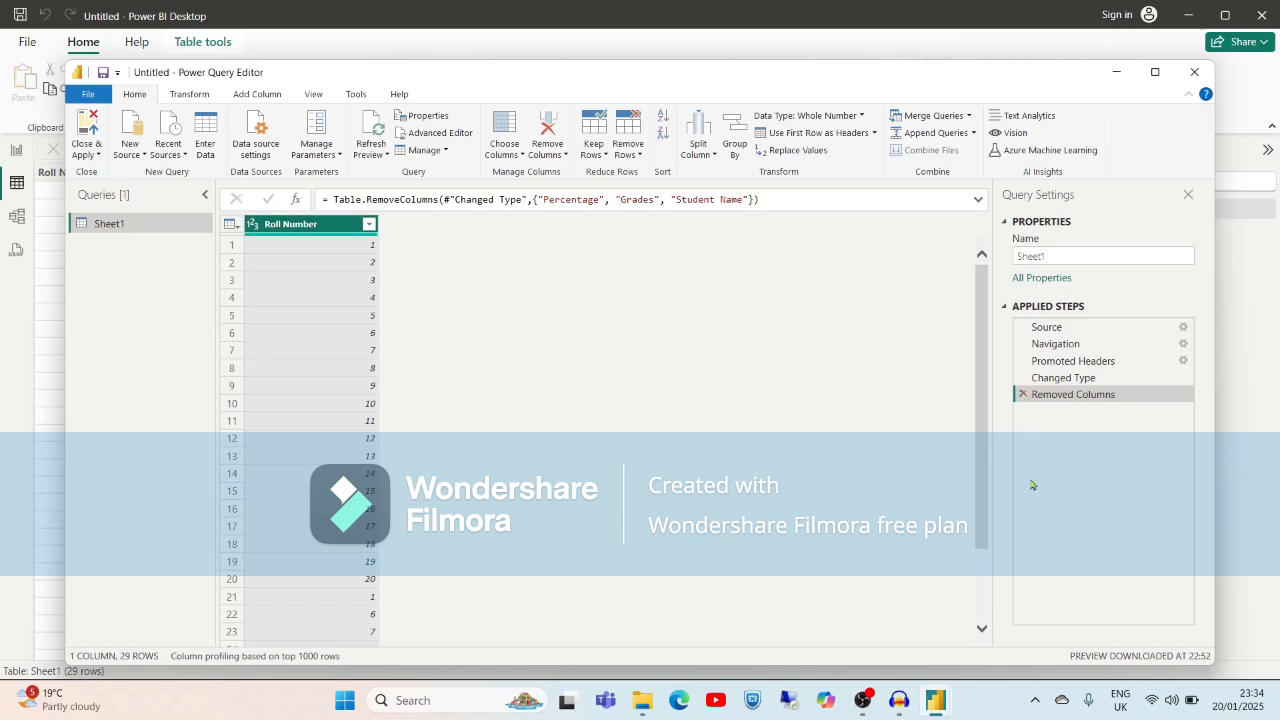
left_click(1022, 396)
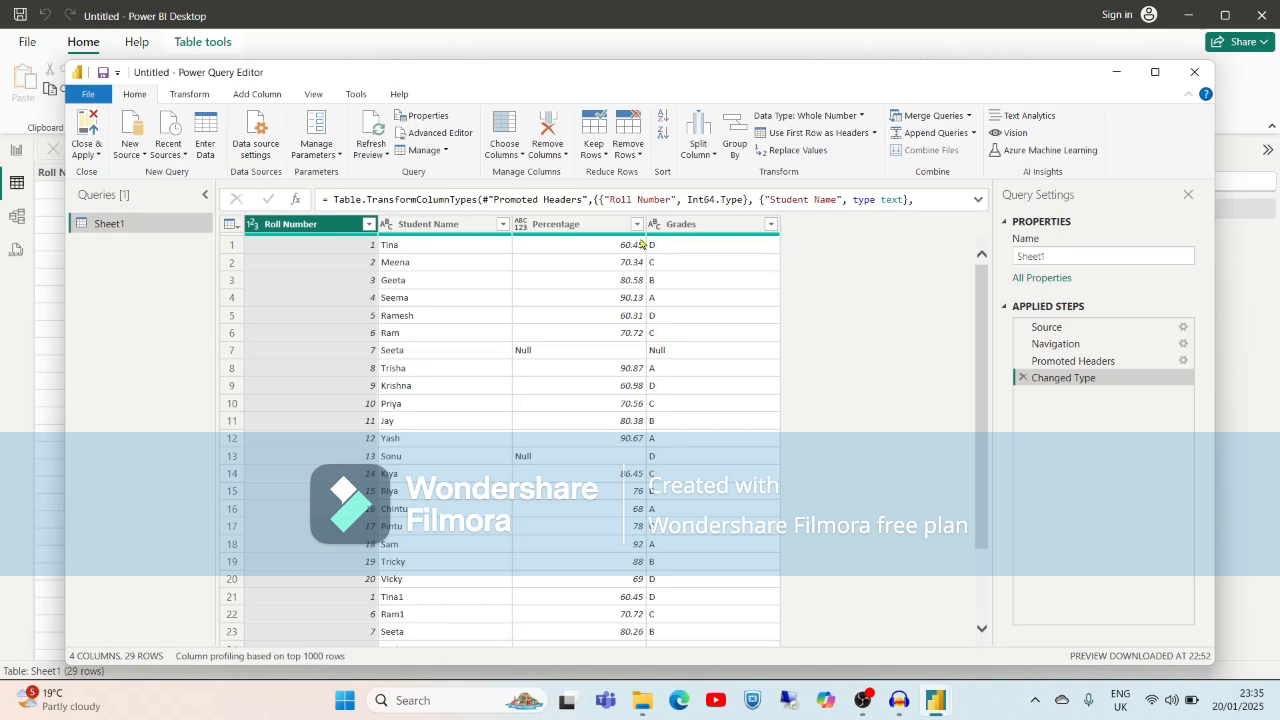
Select the adjacent columns from Grades back to Student Name as one range
left_click(601, 241)
left_click(725, 225)
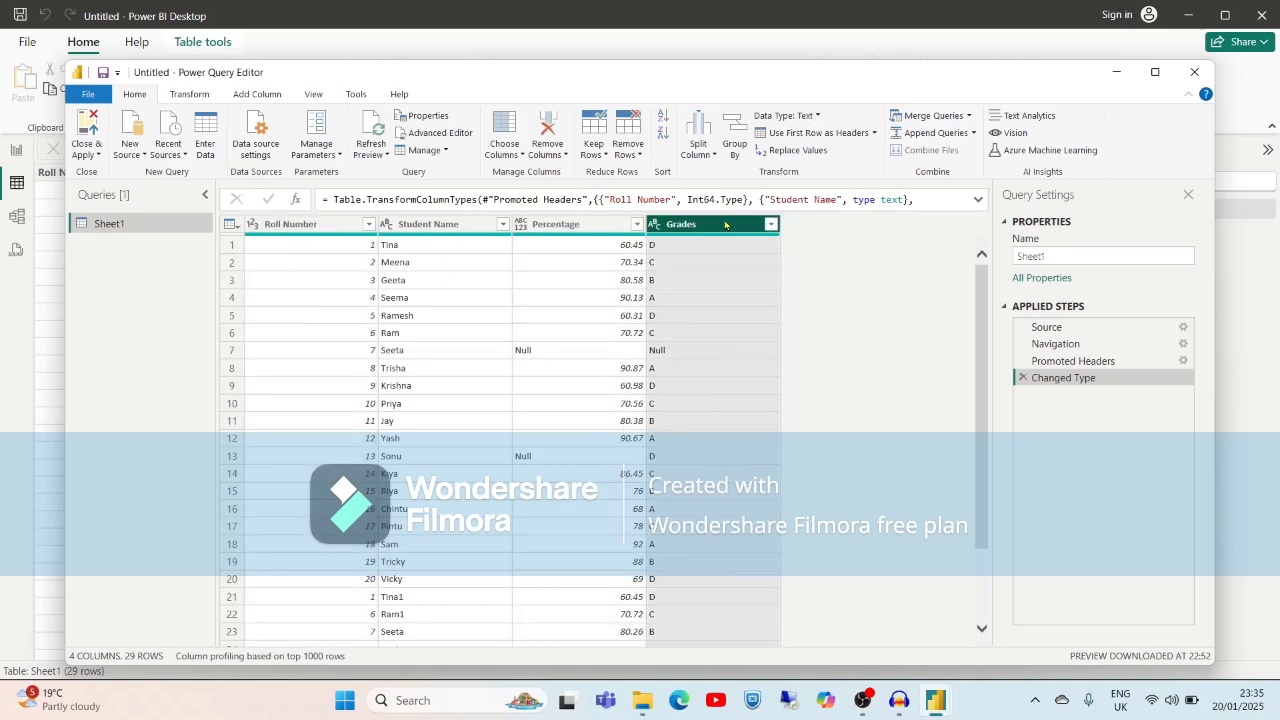
left_click(463, 225, "shift")
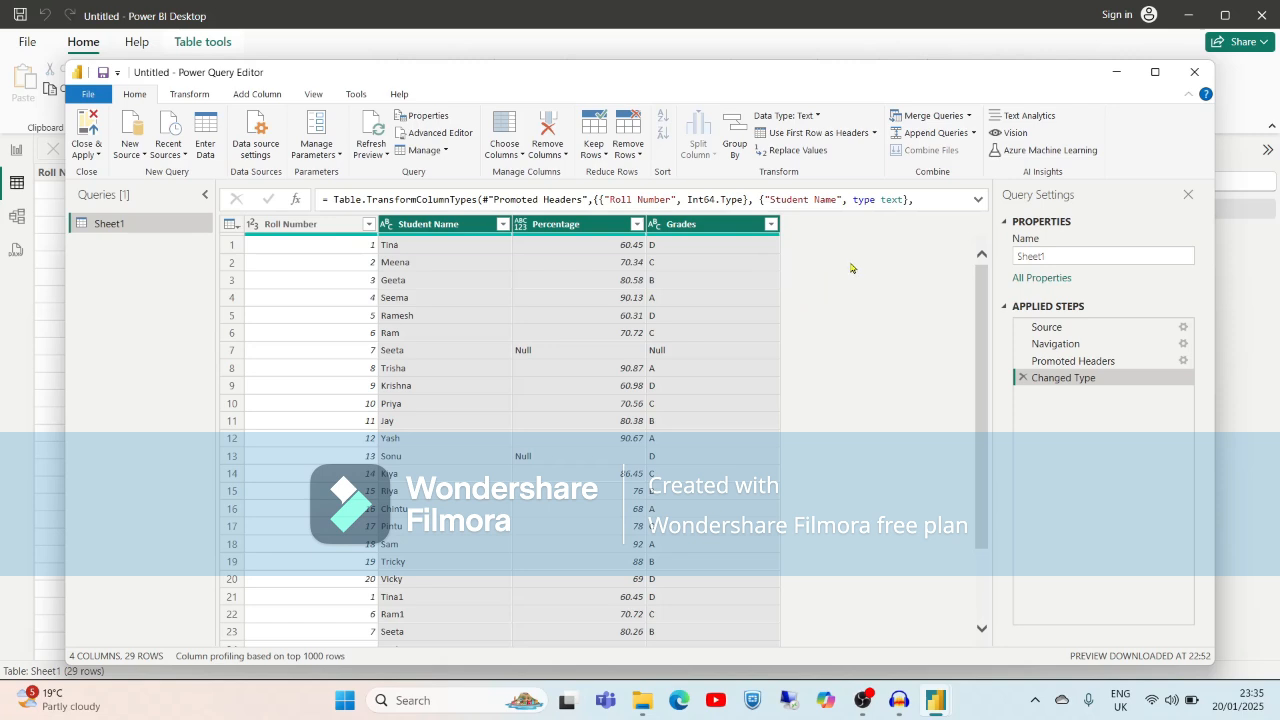
Remove all columns other than Roll Number and Student Name, and delete that applied step again
left_click(287, 262)
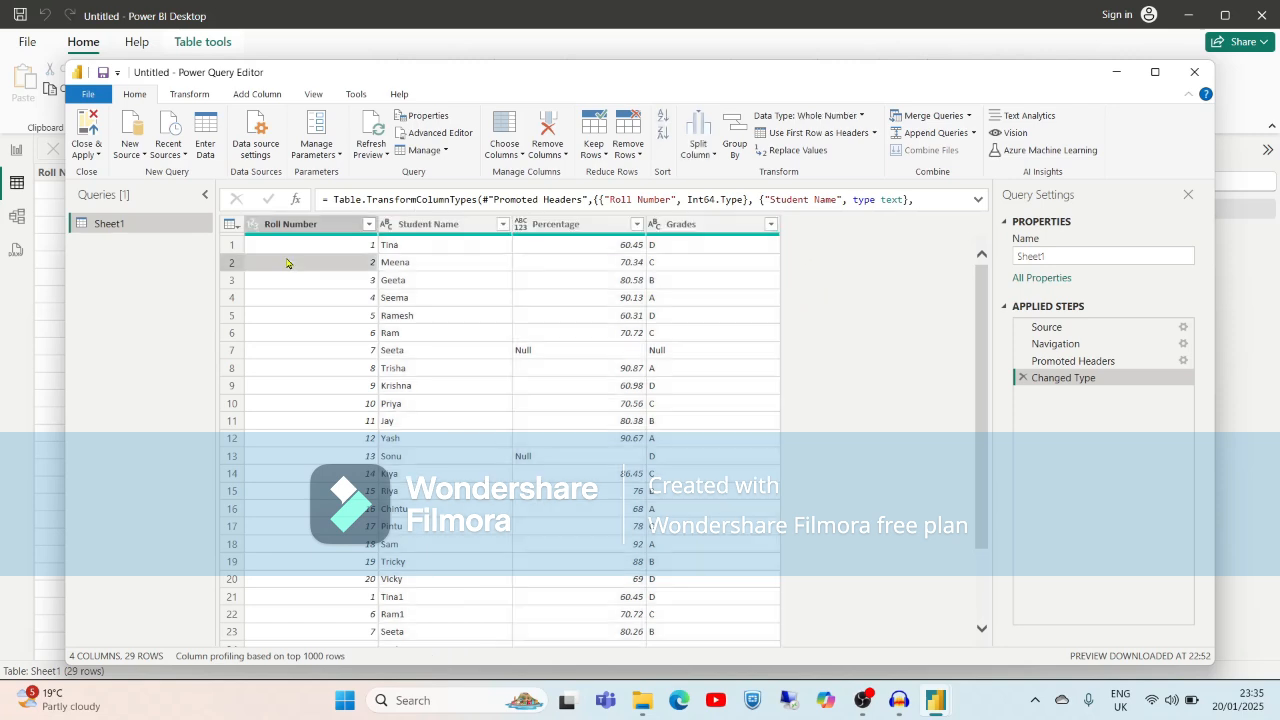
left_click(337, 224)
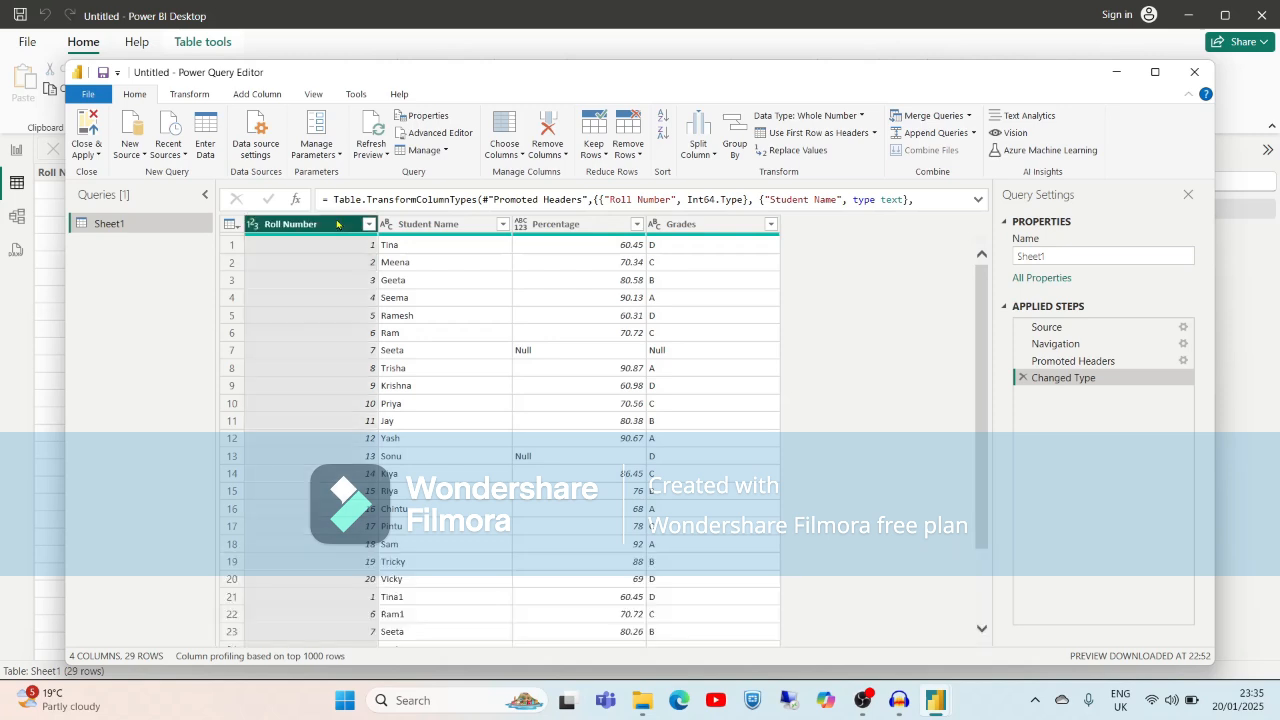
left_click(455, 224, "ctrl")
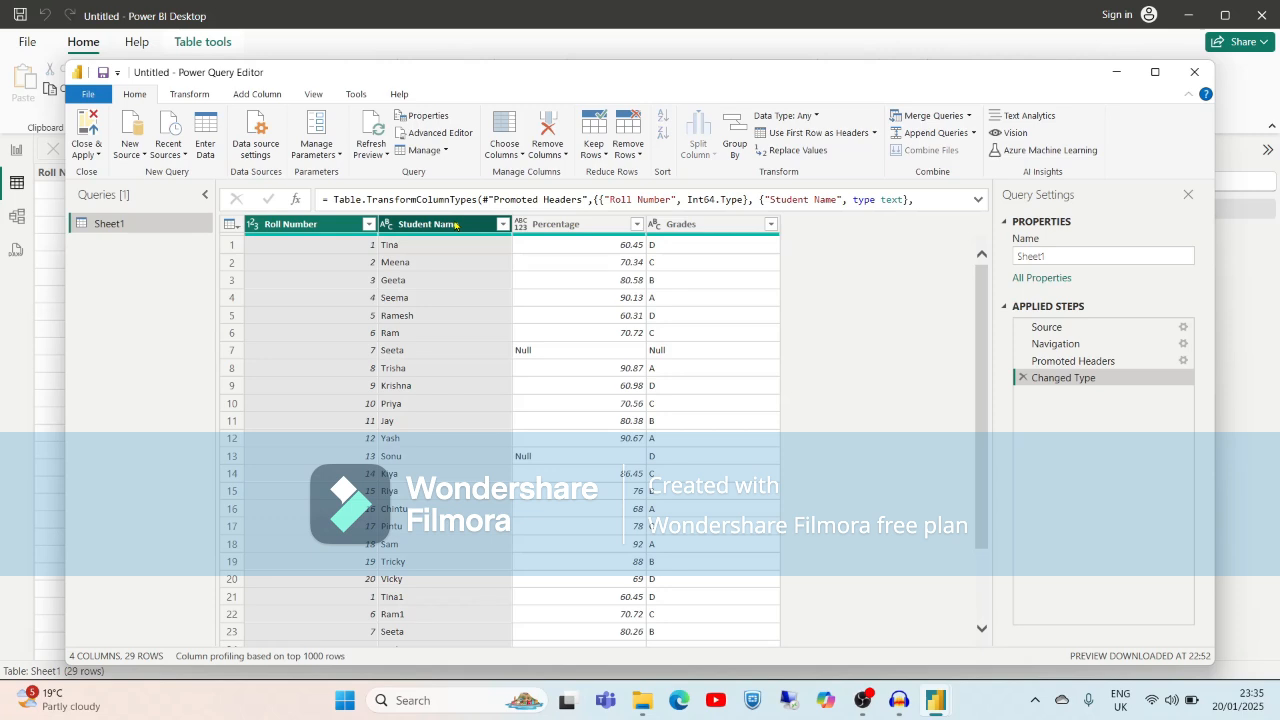
left_click(564, 156)
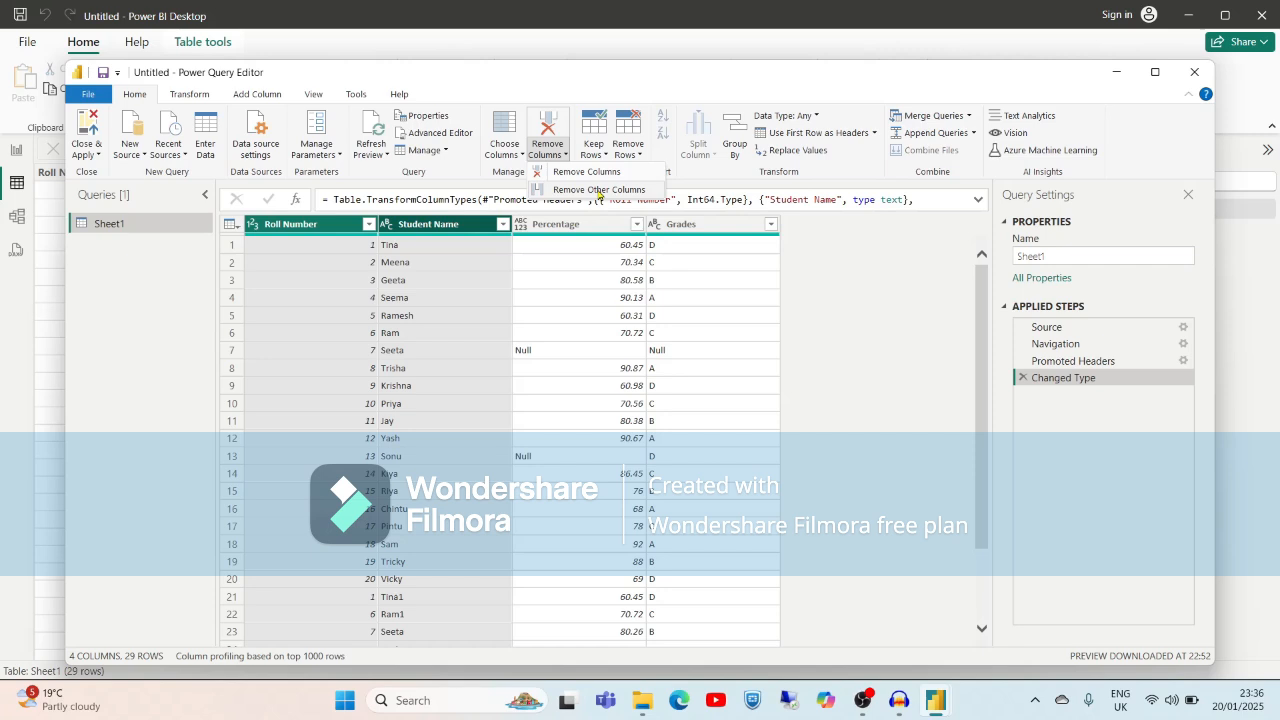
left_click(599, 190)
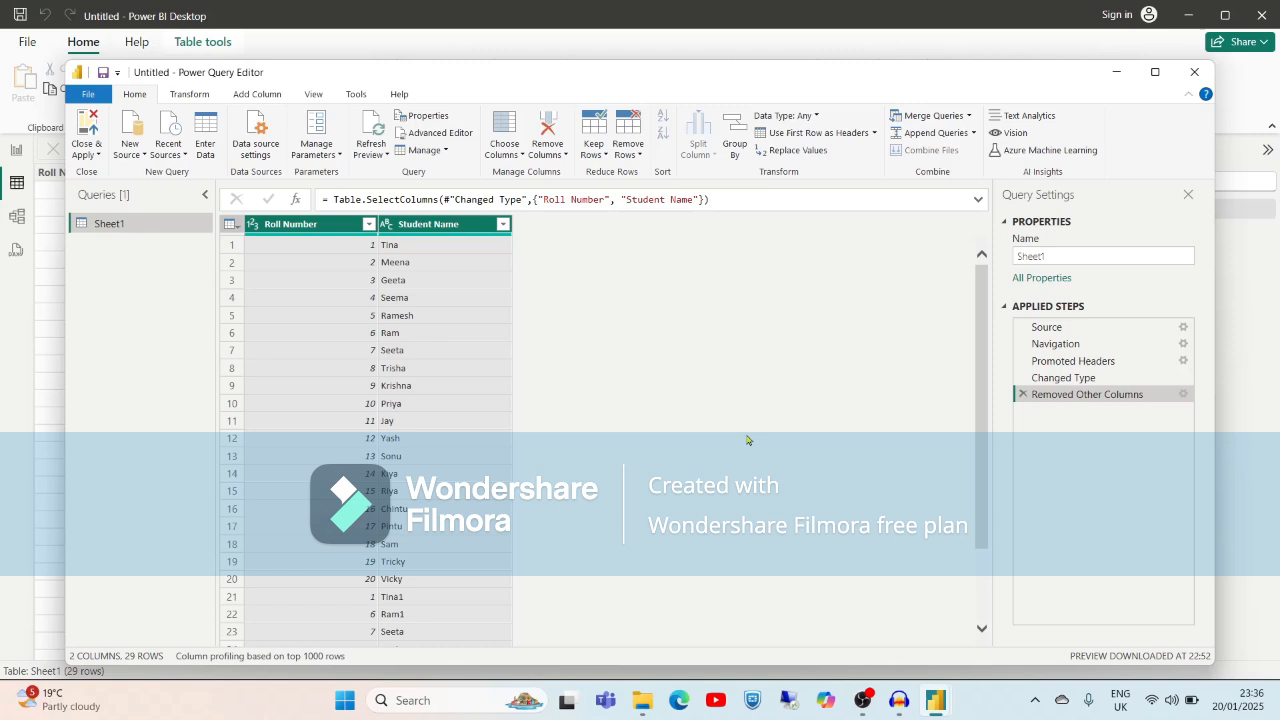
left_click(1023, 395)
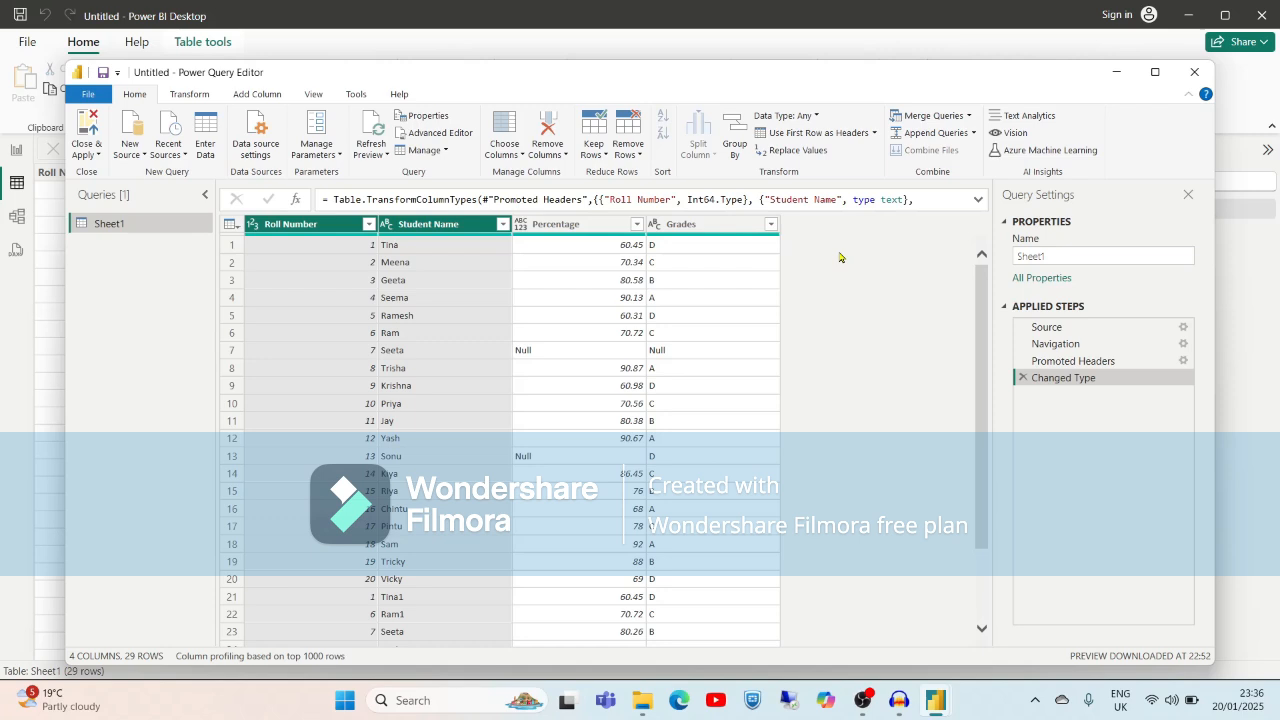
Rename the Percentage column as Percentage_Marks
double_click(567, 225)
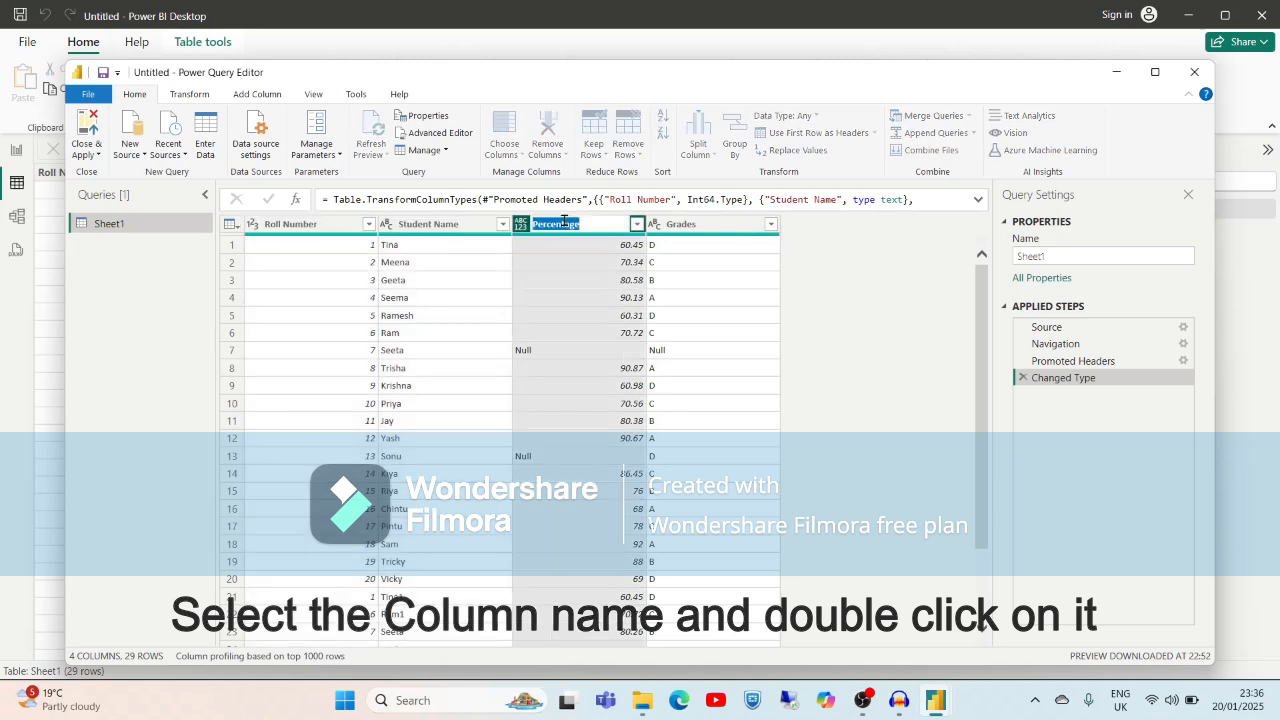
left_click(602, 228)
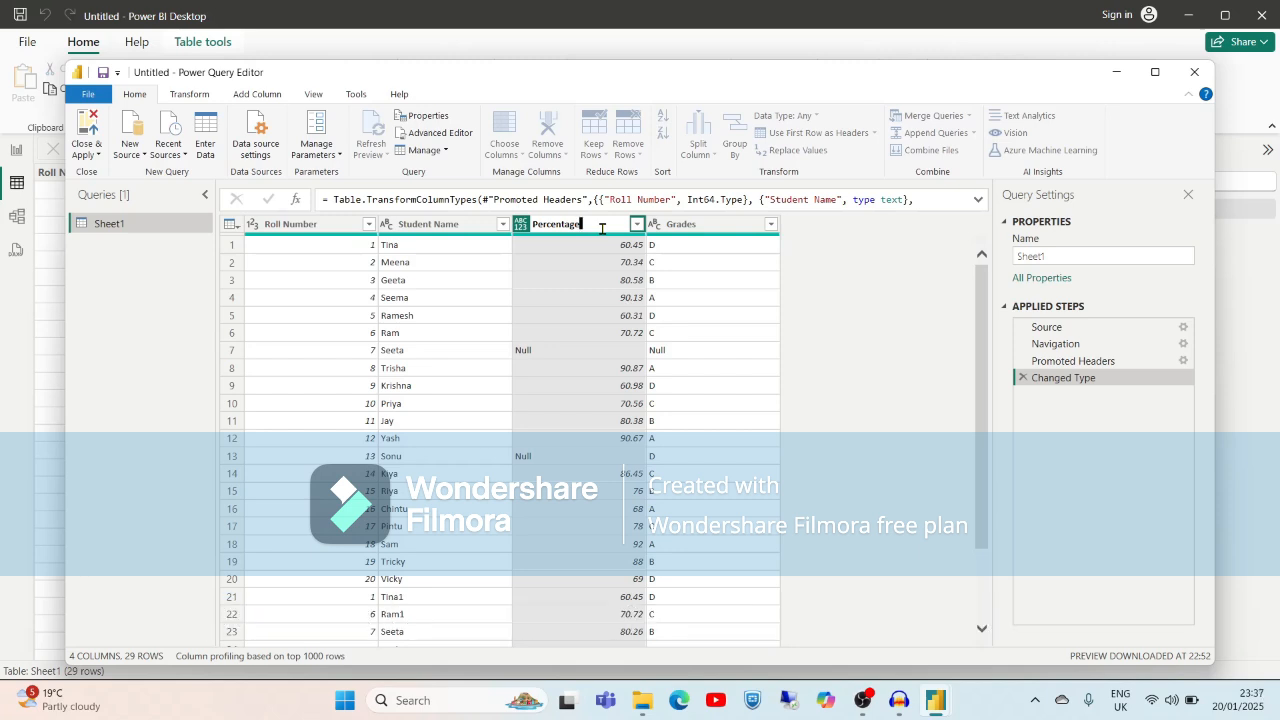
type("_Marks")
key("Return")
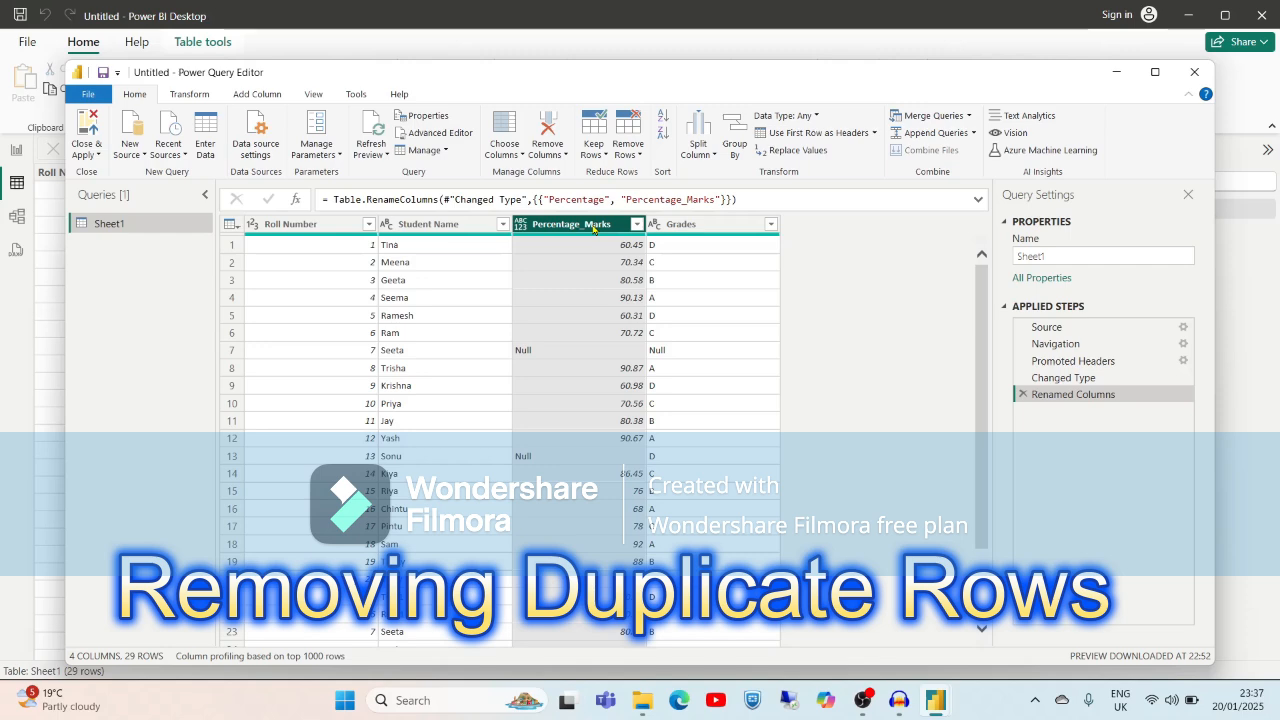
Remove the duplicate rows based on the Roll Number column
mouse_move(981, 428)
left_mouse_down()
mouse_move(982, 476)
mouse_move(966, 357)
mouse_move(964, 436)
left_mouse_up()
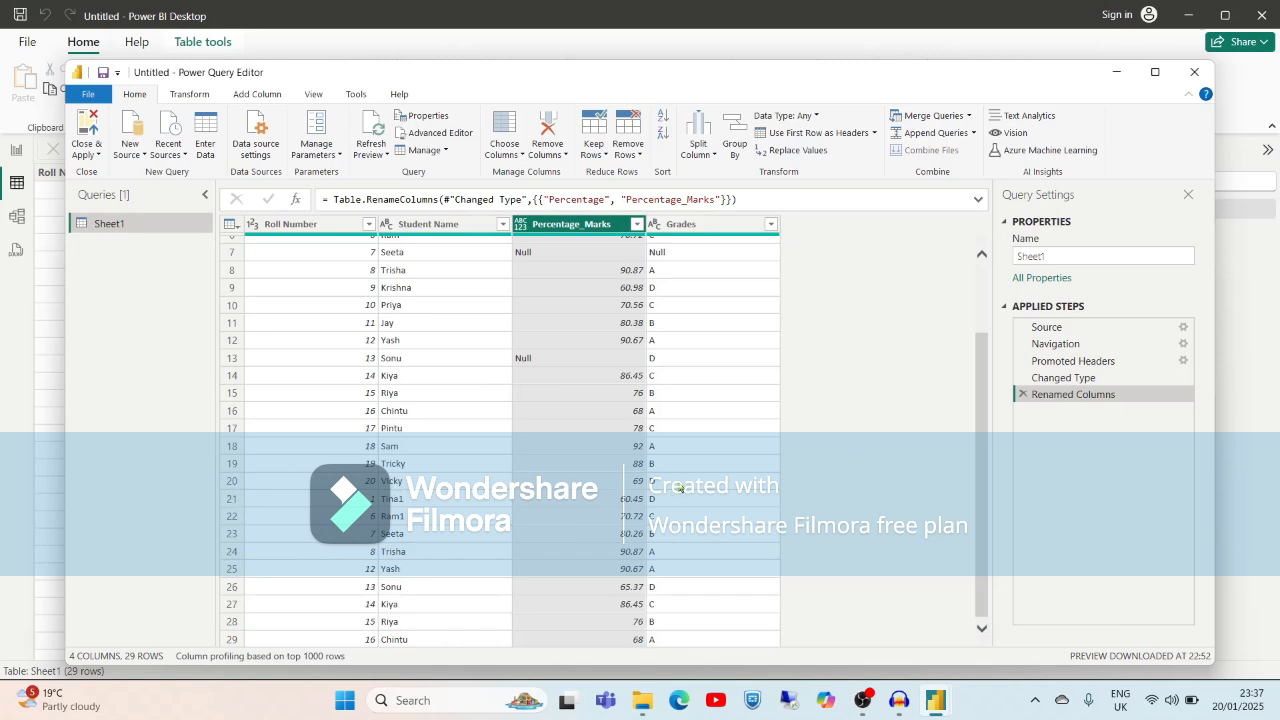
left_click(681, 484)
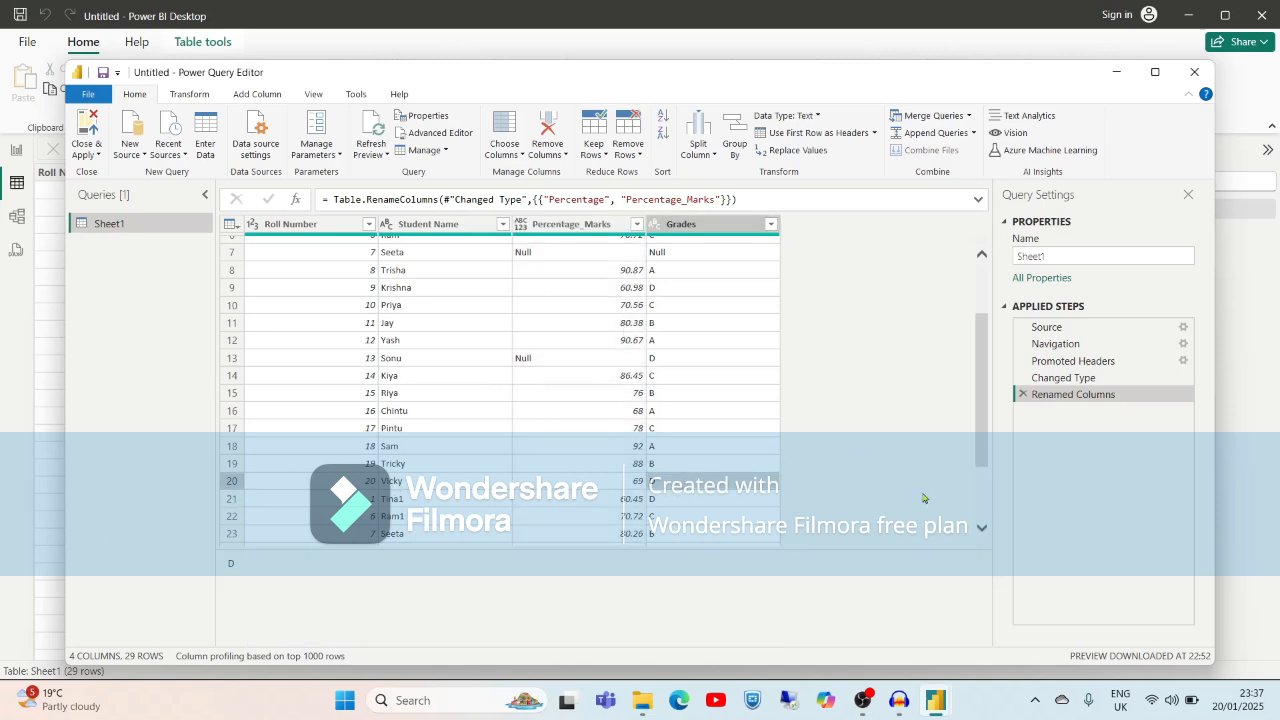
scroll(986, 415, "down", 2)
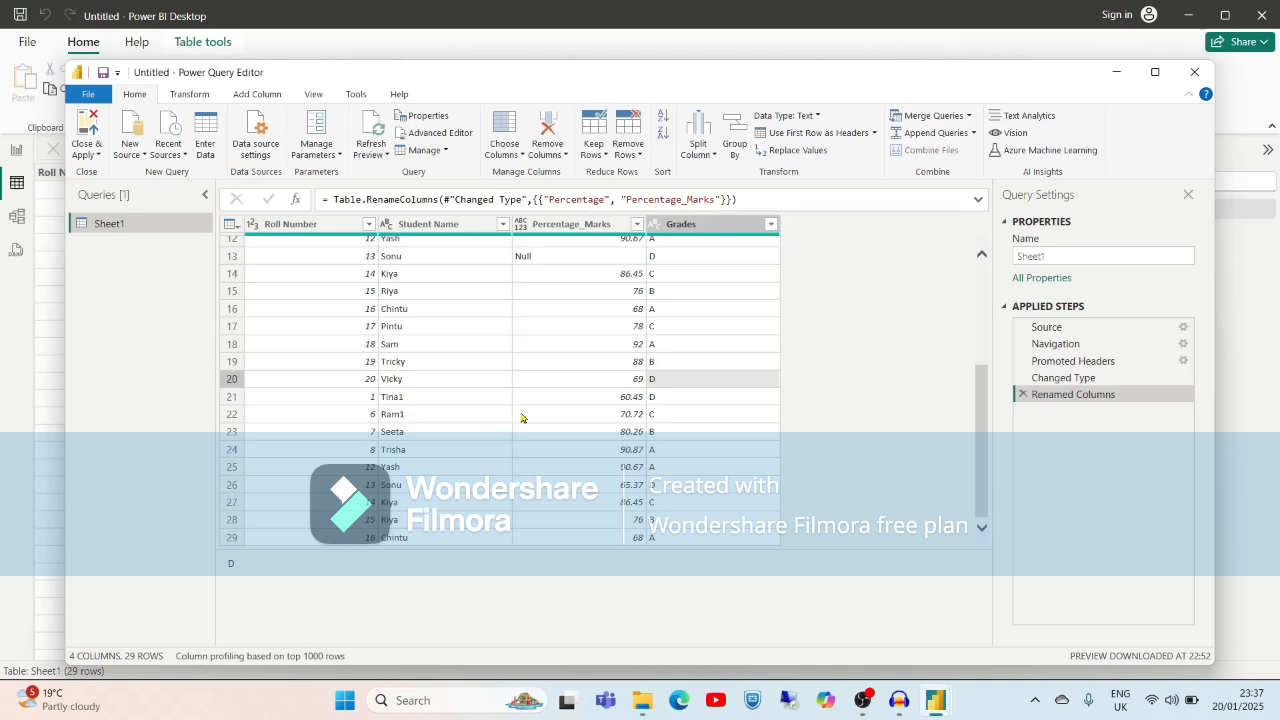
left_click_drag(982, 432, 983, 334)
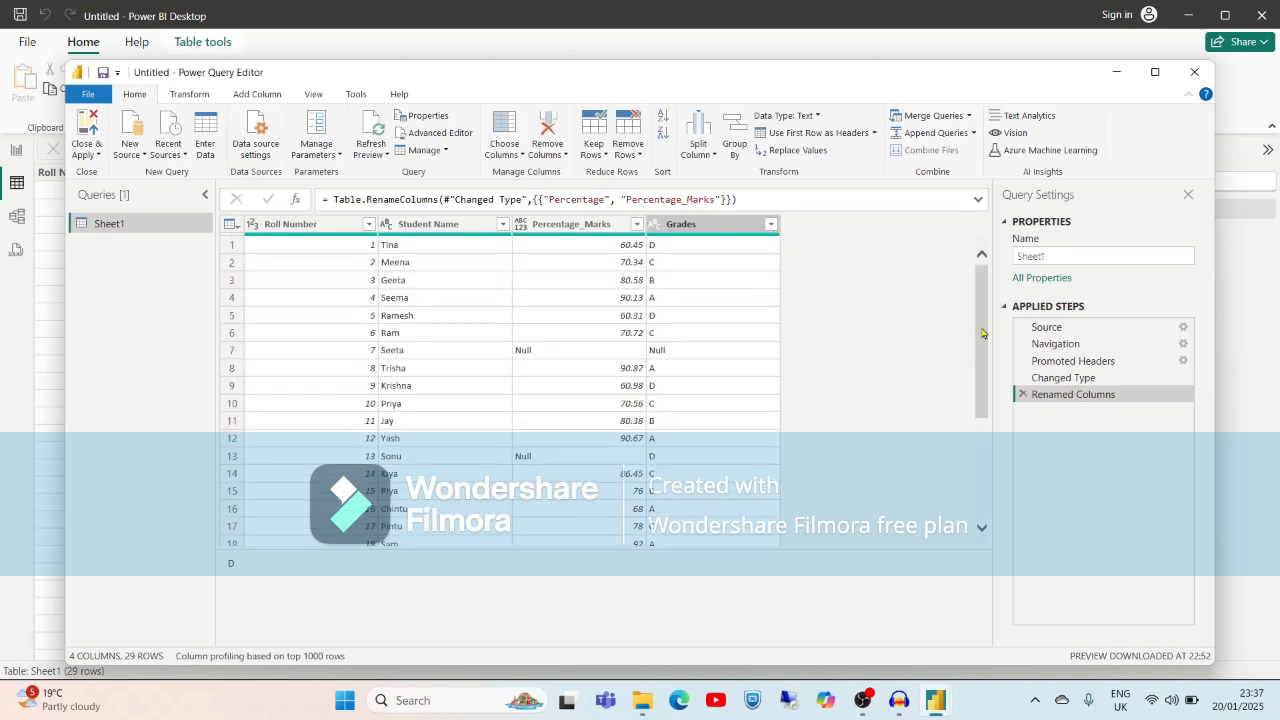
double_click(269, 225)
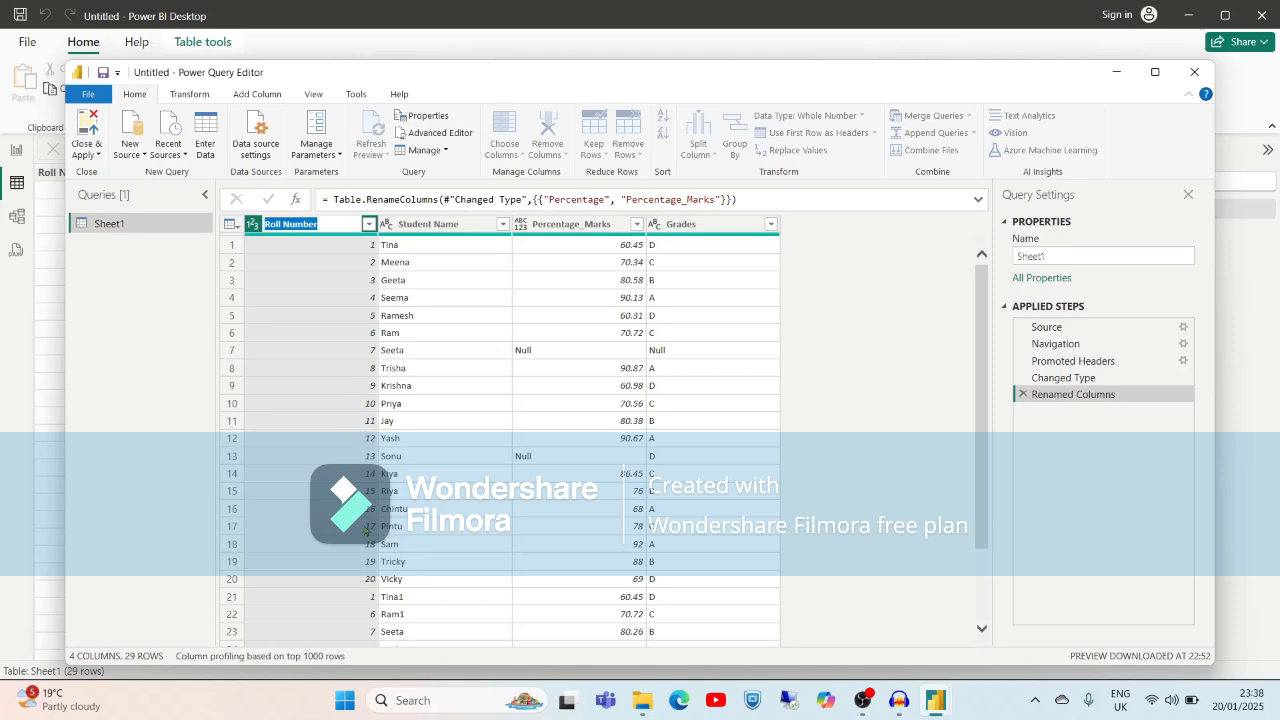
left_click(976, 320)
scroll(985, 312, "down", 2)
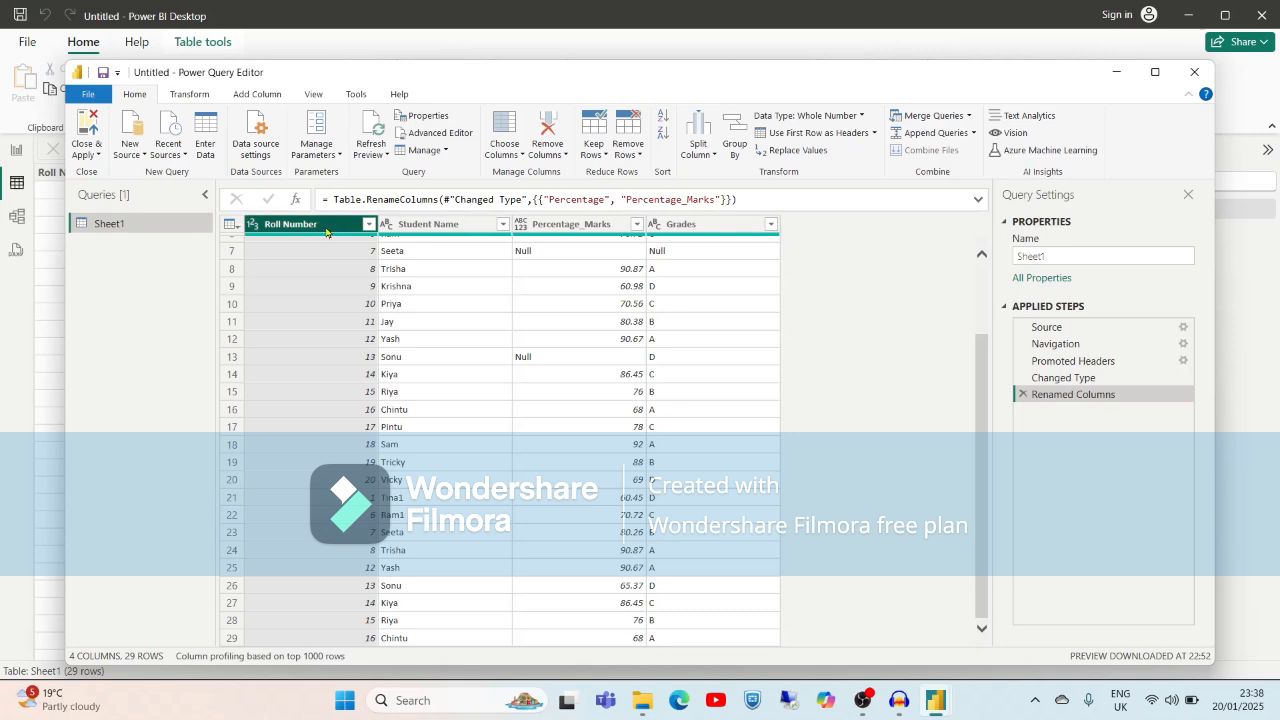
right_click(326, 231)
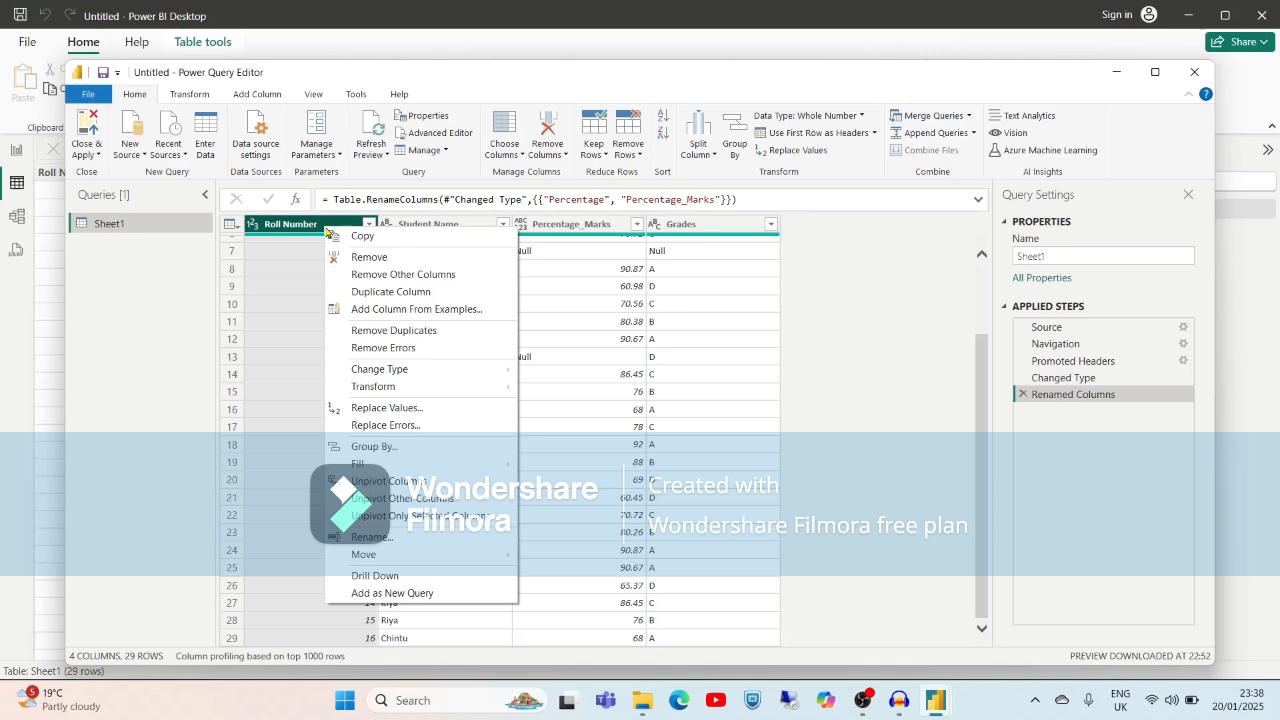
left_click(395, 331)
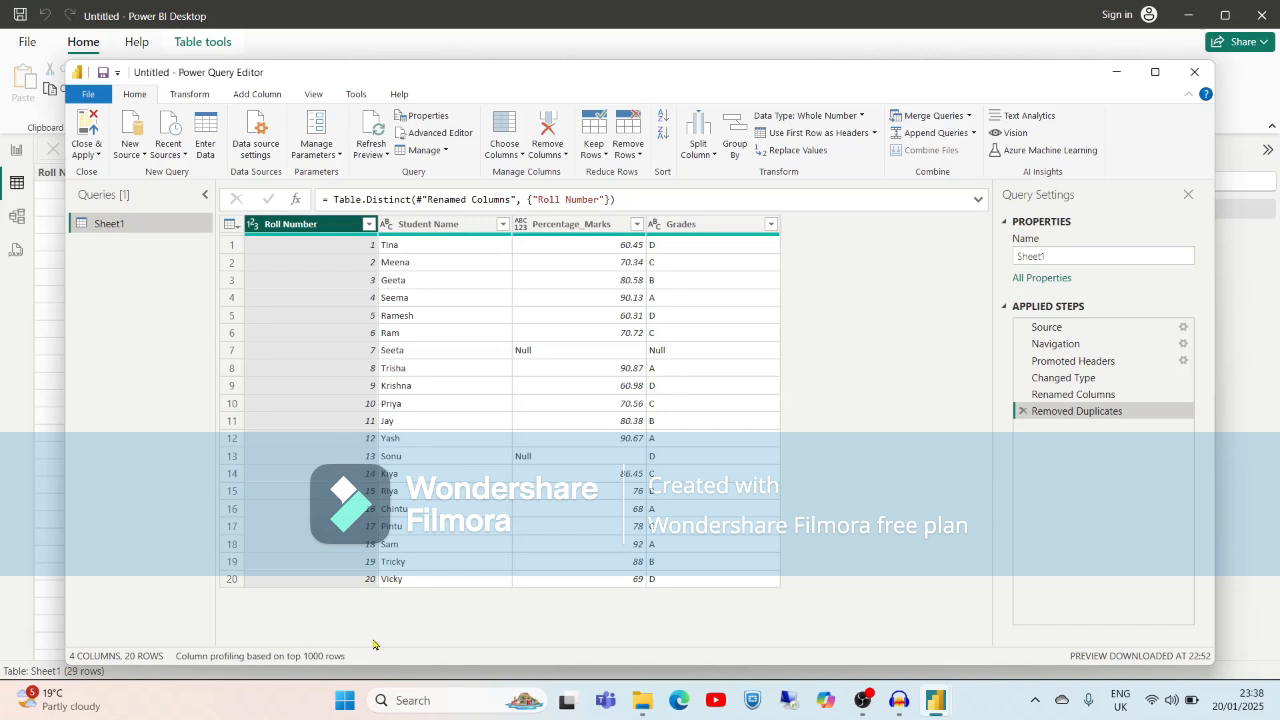
Set up a merge of the Roll Number and Student Name columns with a custom underscore separator
left_click(463, 231)
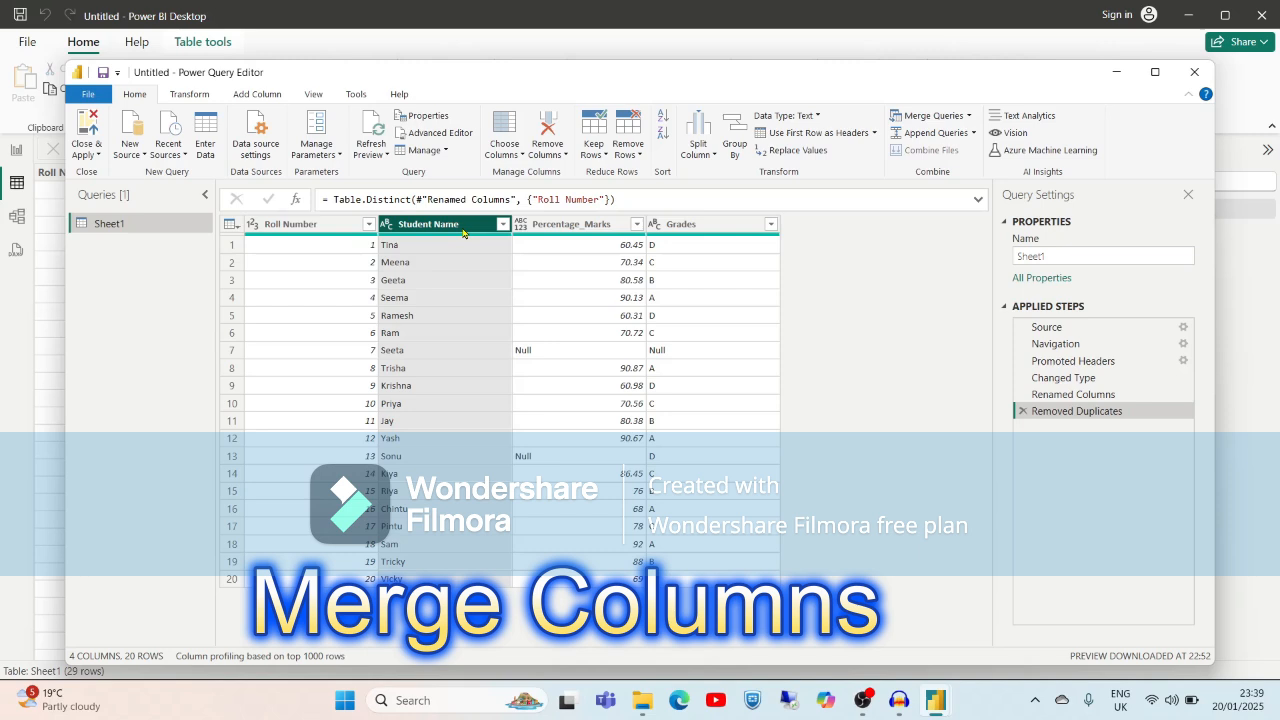
left_click(311, 225)
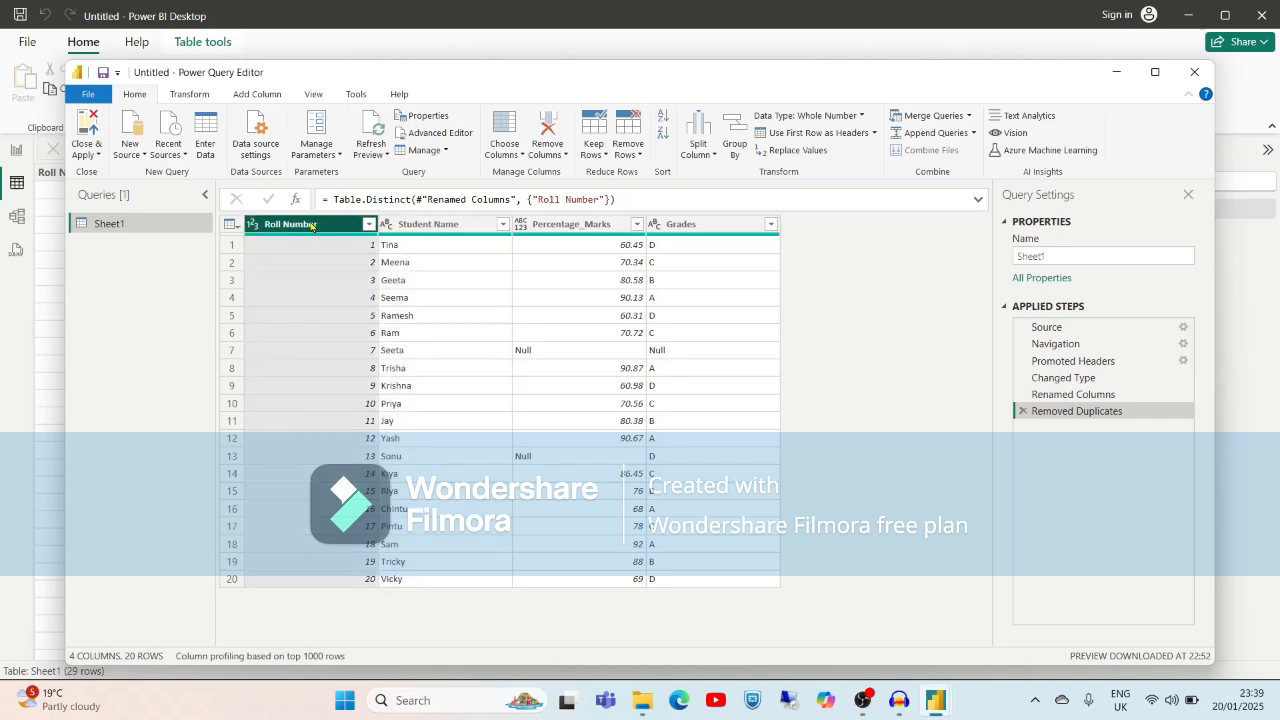
left_click(447, 224, "ctrl")
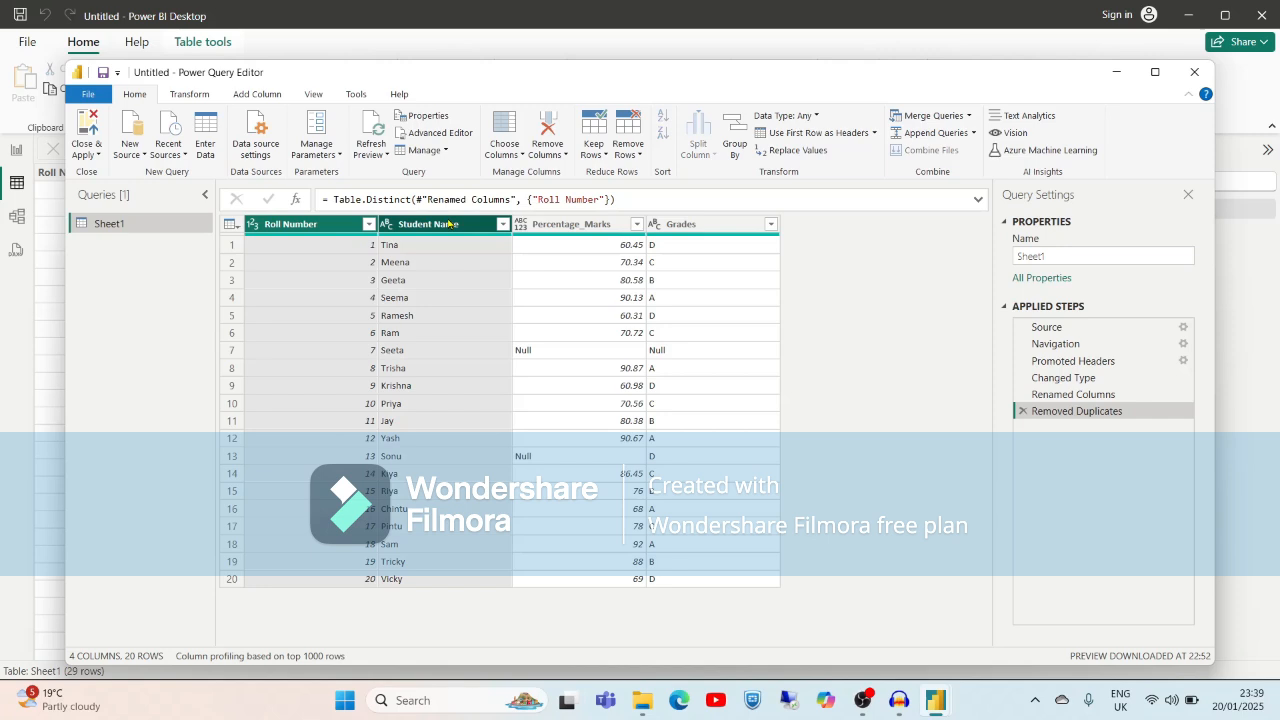
right_click(447, 224)
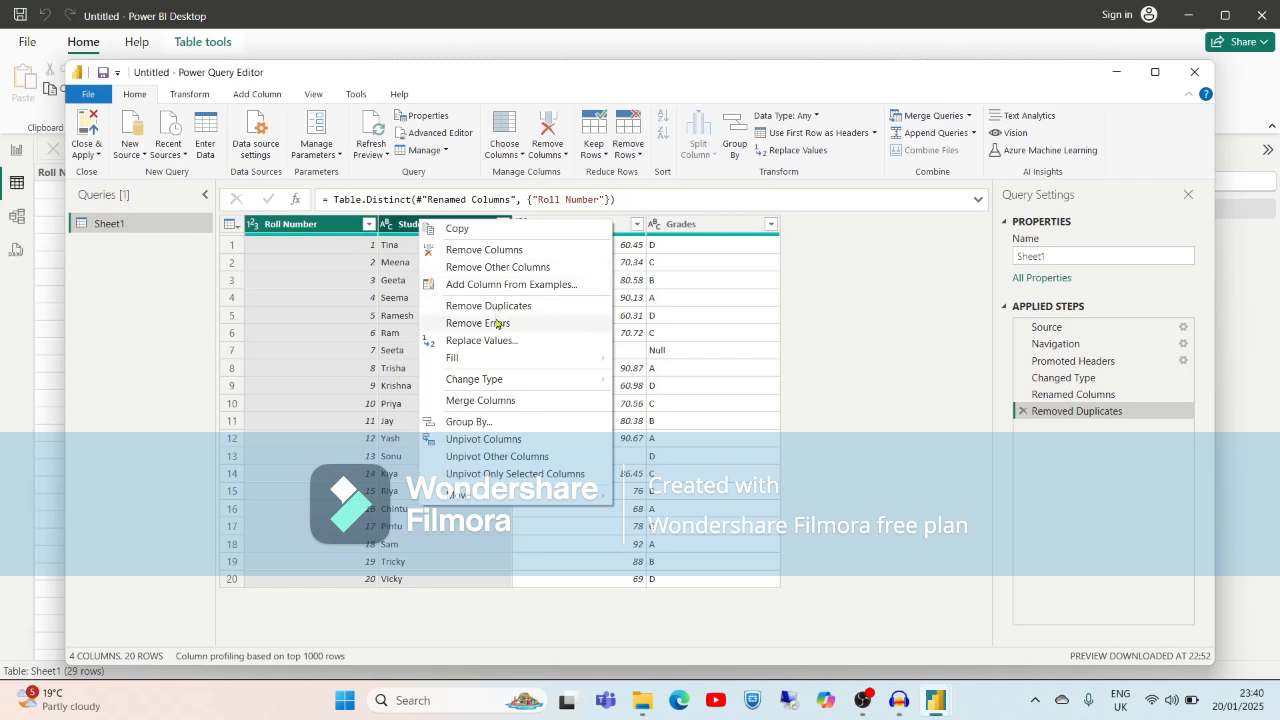
left_click(508, 401)
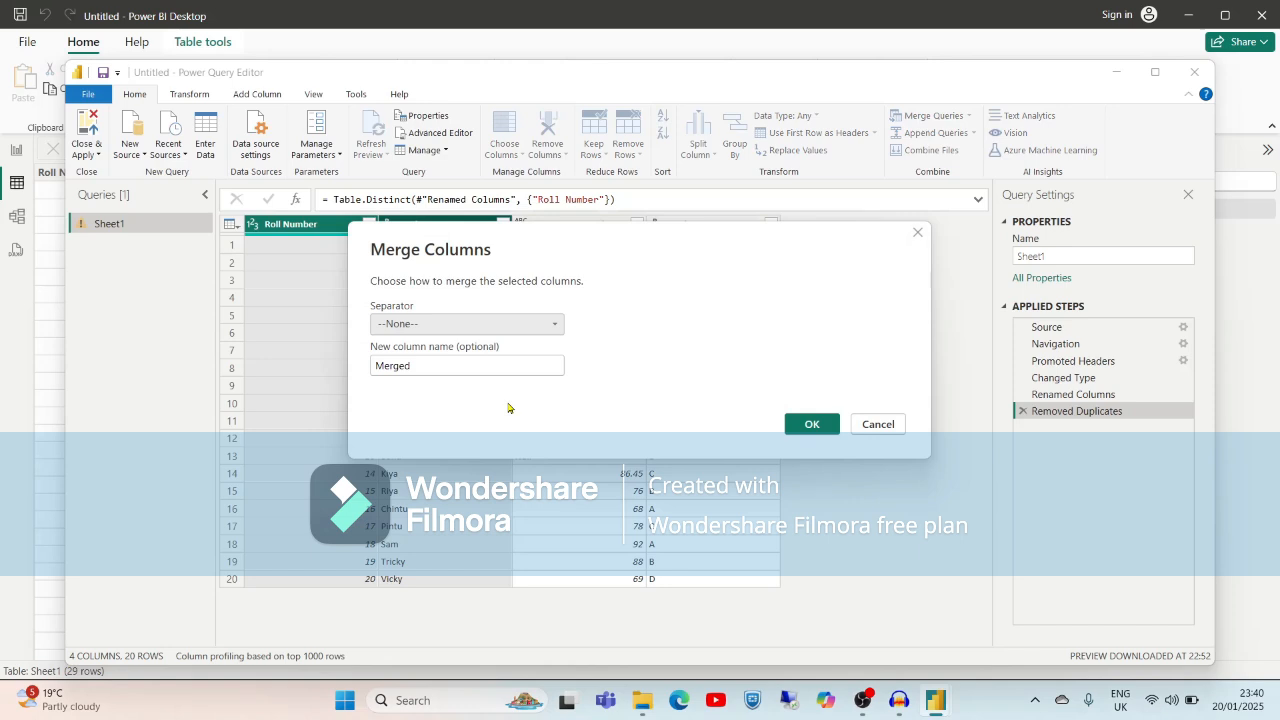
left_click(555, 325)
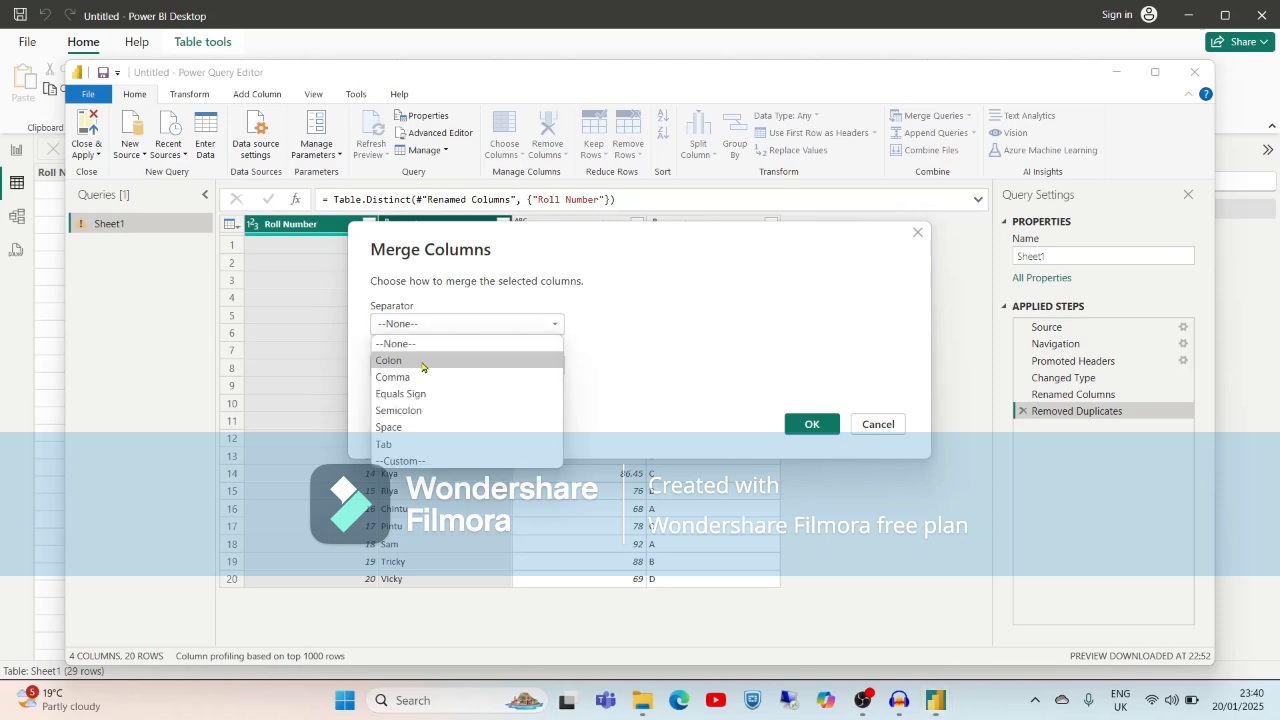
left_click(396, 461)
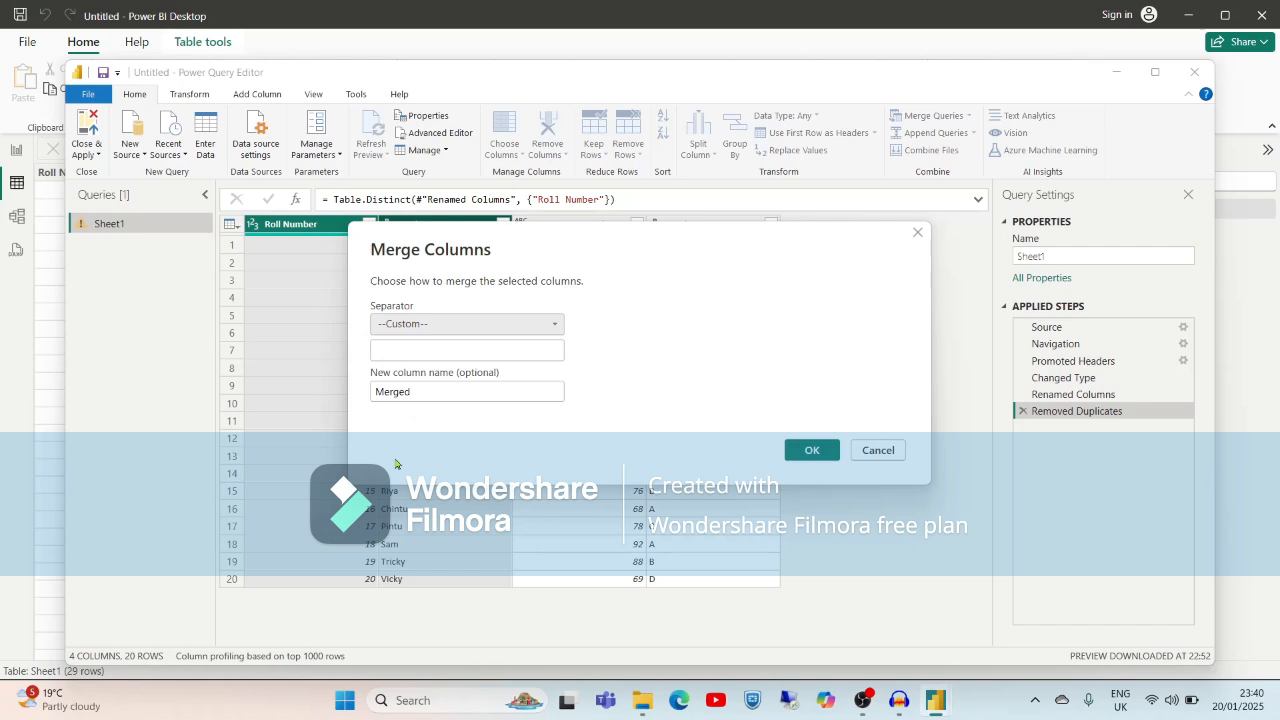
left_click(431, 352)
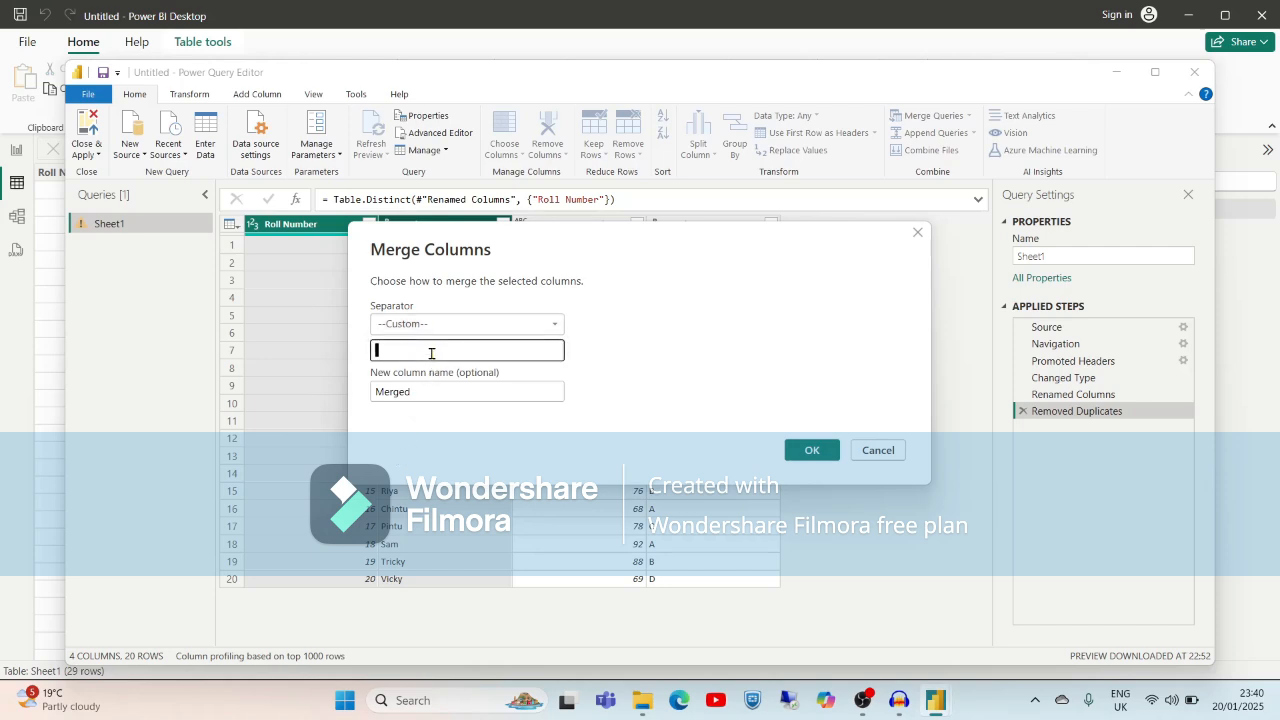
type("_")
Name the merged column MergedStudentsData and apply the merge
left_click(428, 393)
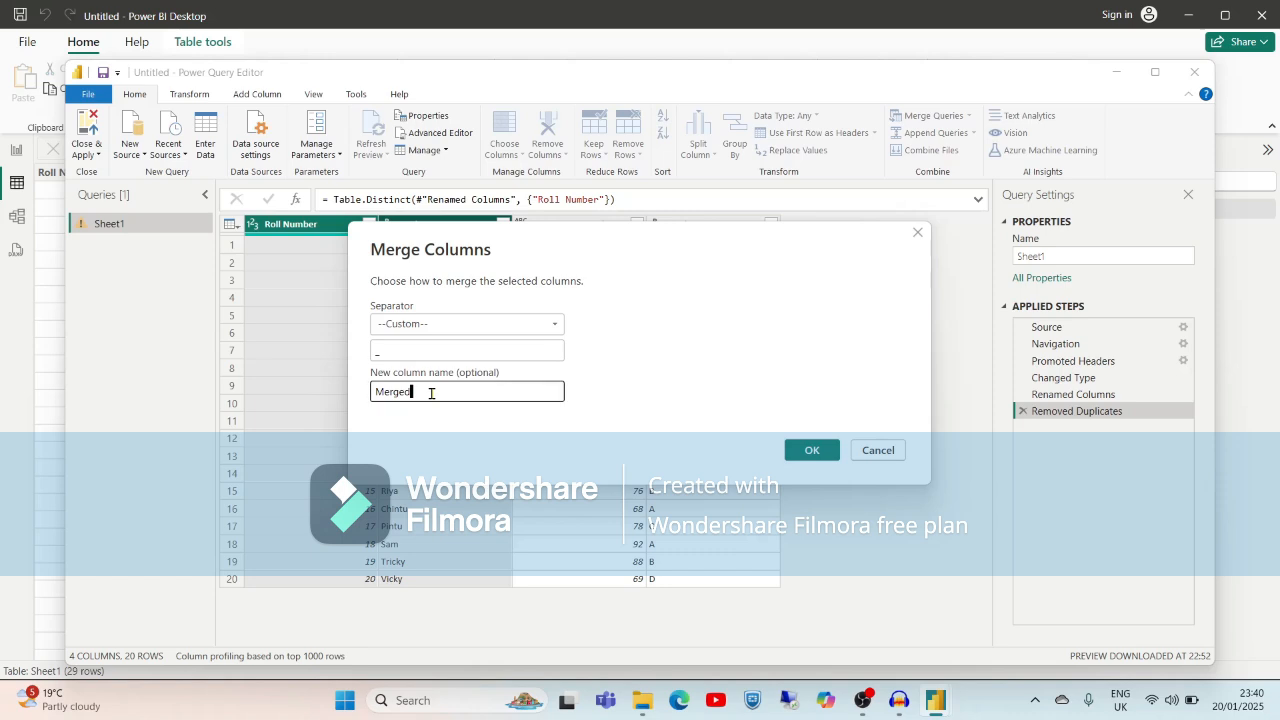
type("StudentsDaat")
key("BackSpace")
key("BackSpace")
type("ta")
left_click(818, 452)
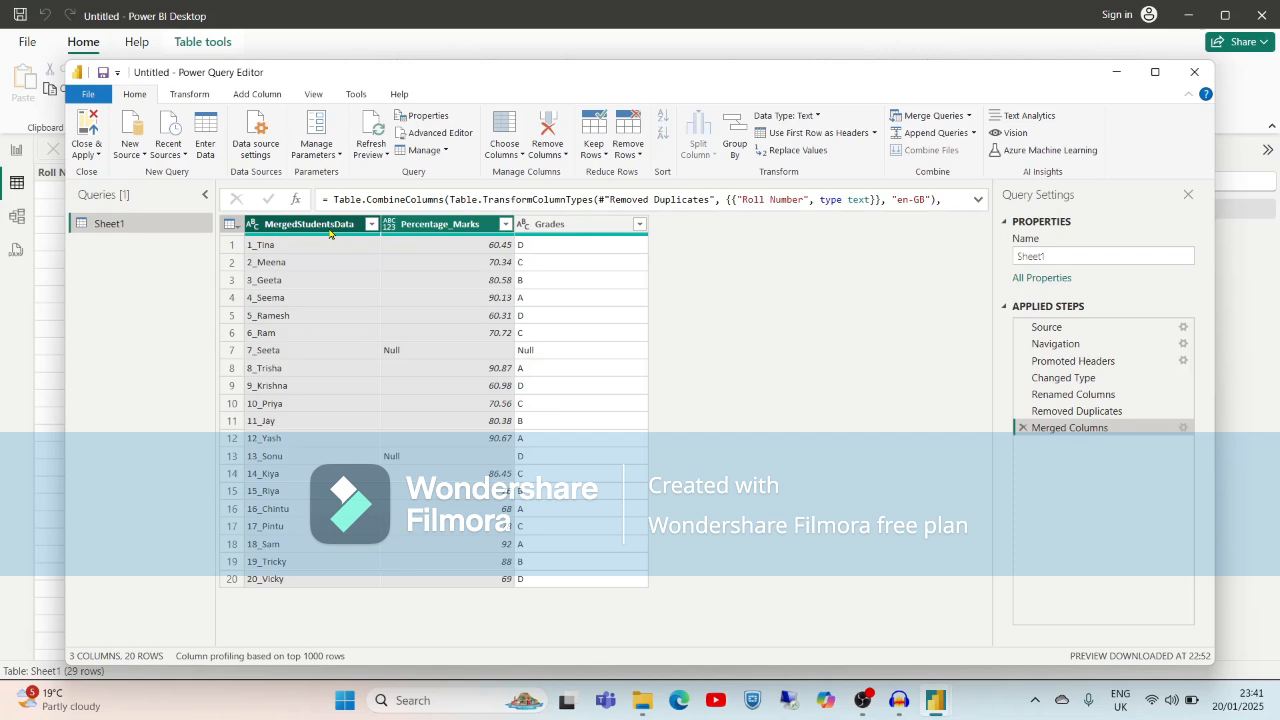
Split the MergedStudentsData column by the custom underscore delimiter at each occurrence
left_click(564, 287)
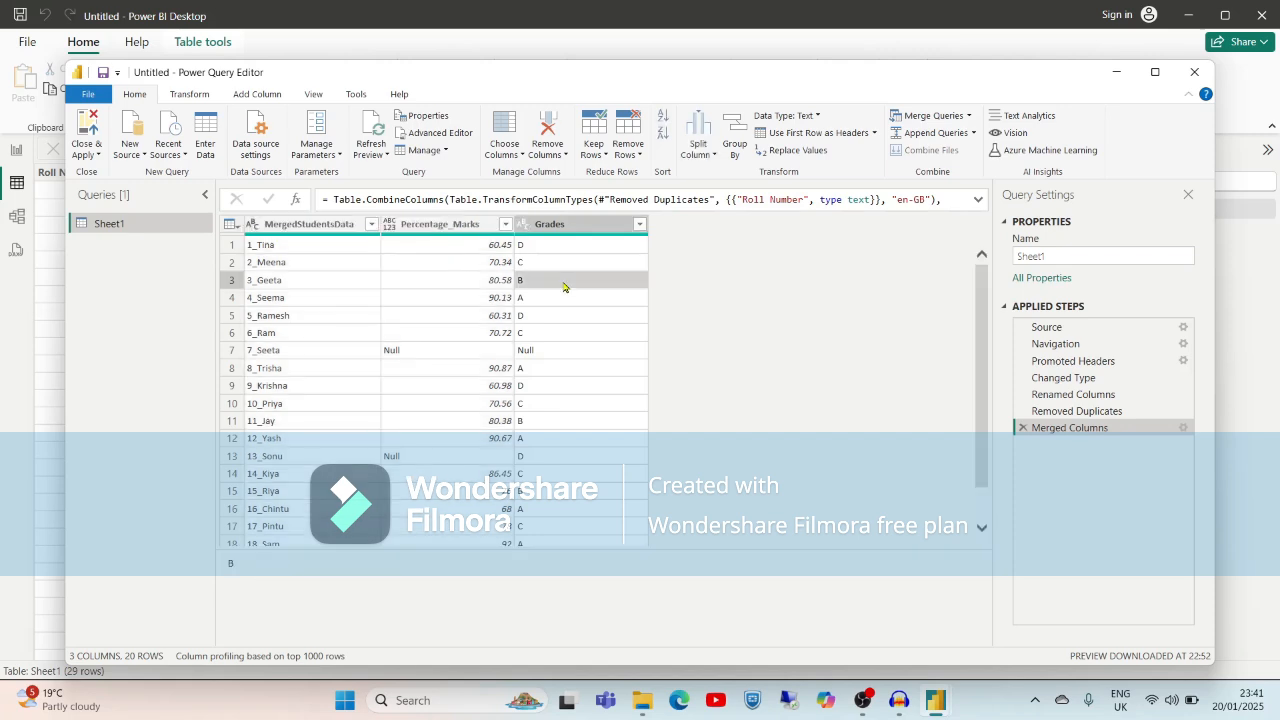
left_click(320, 231)
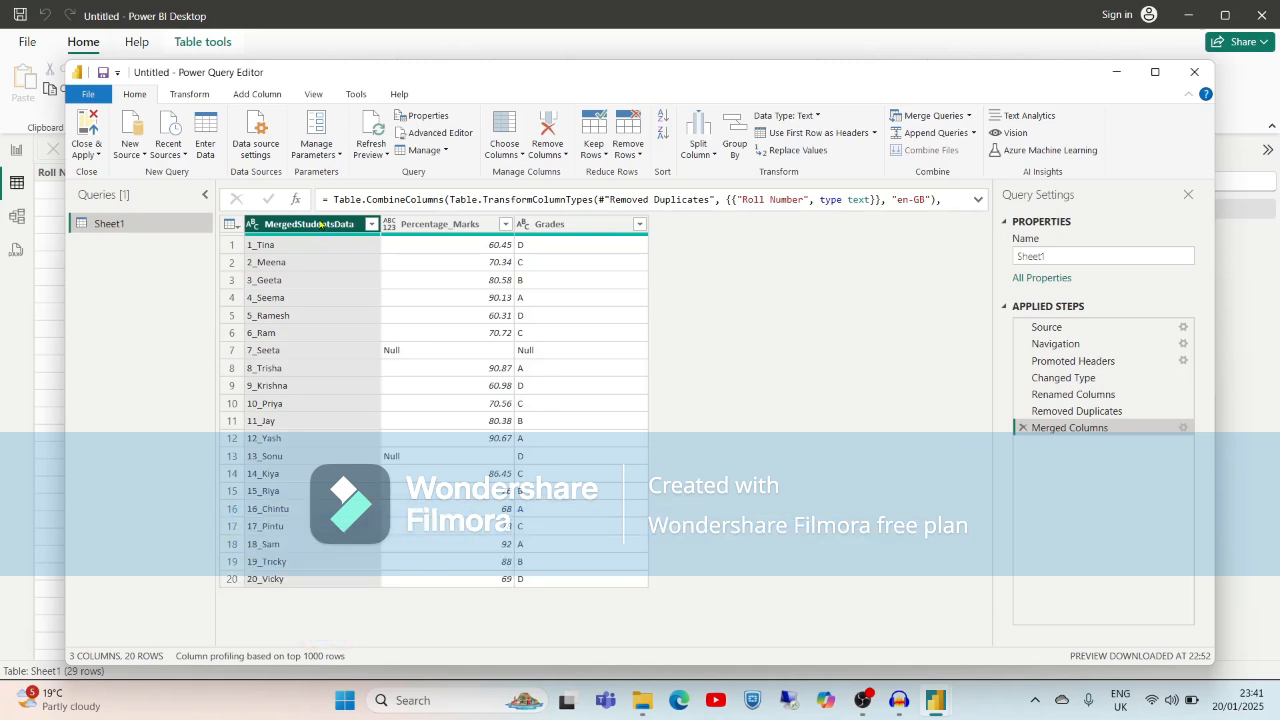
right_click(320, 224)
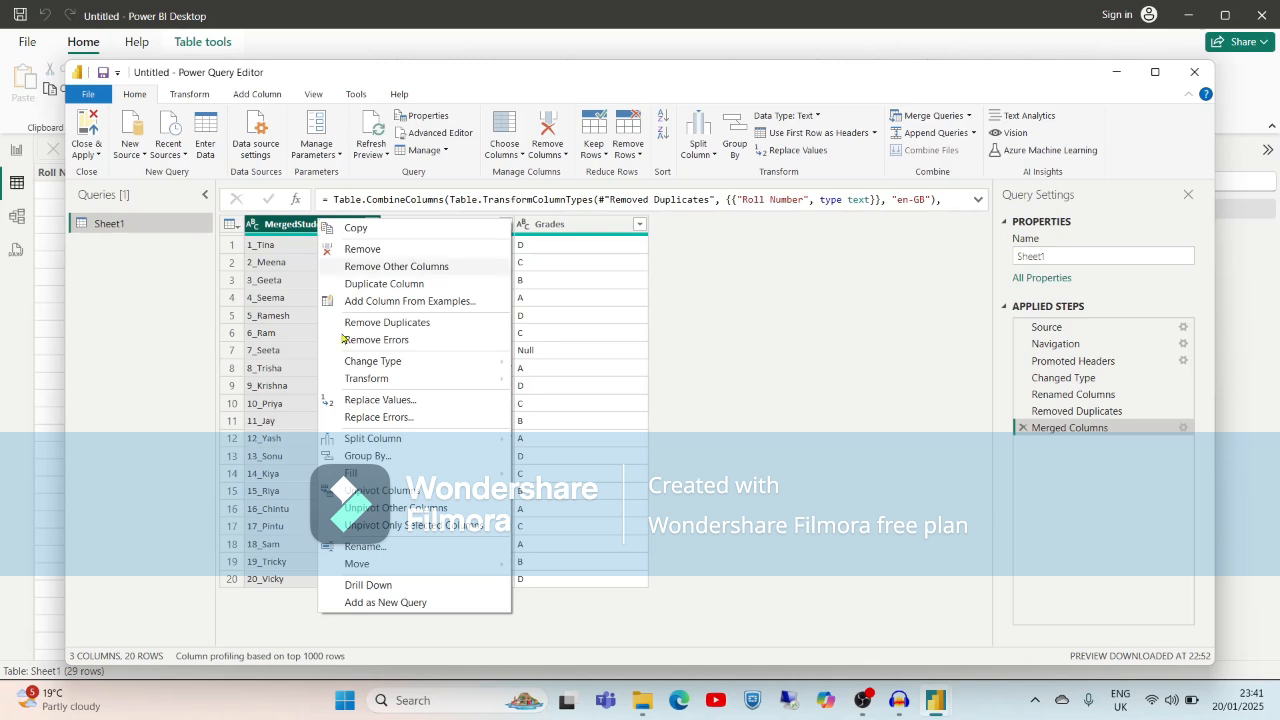
mouse_move(390, 440)
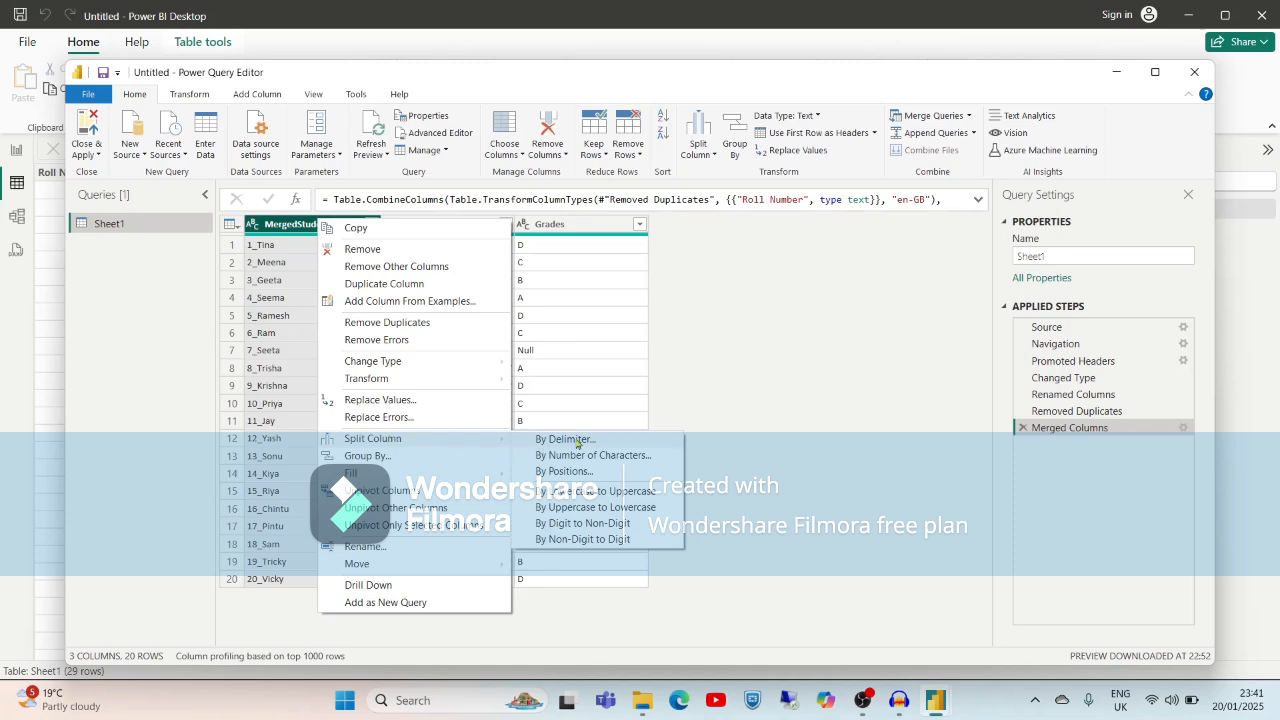
left_click(566, 439)
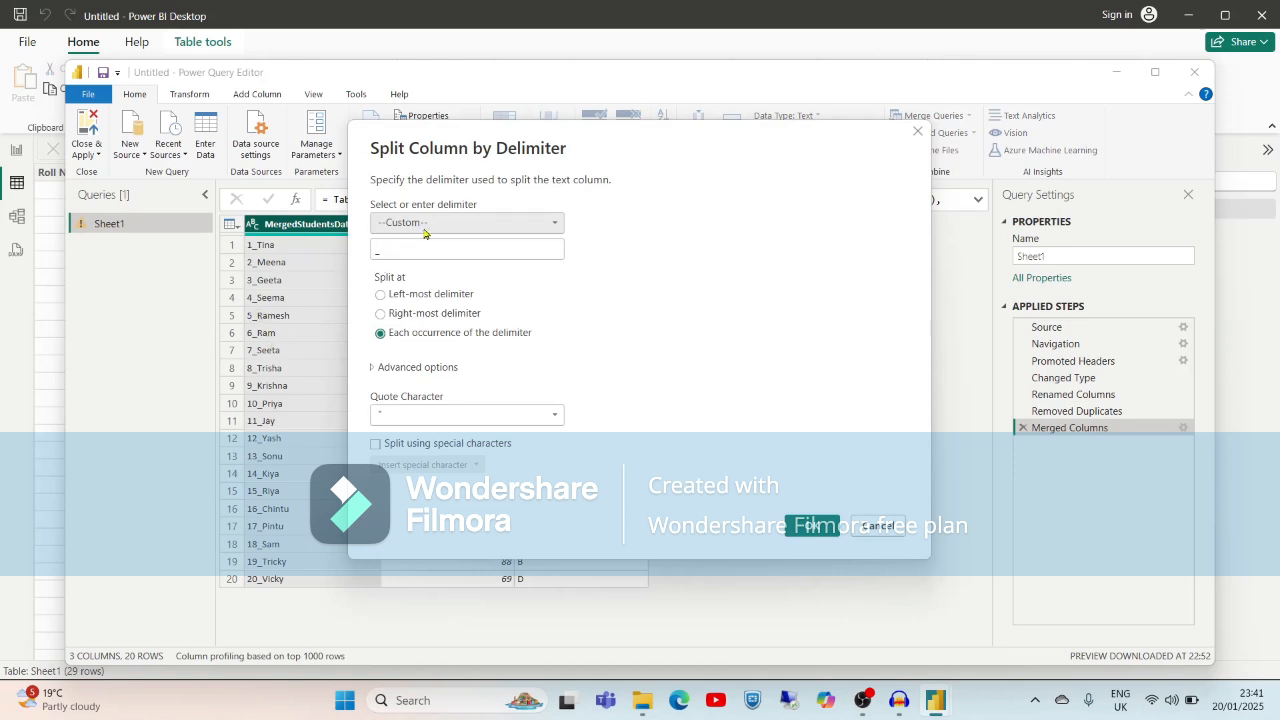
left_click(547, 223)
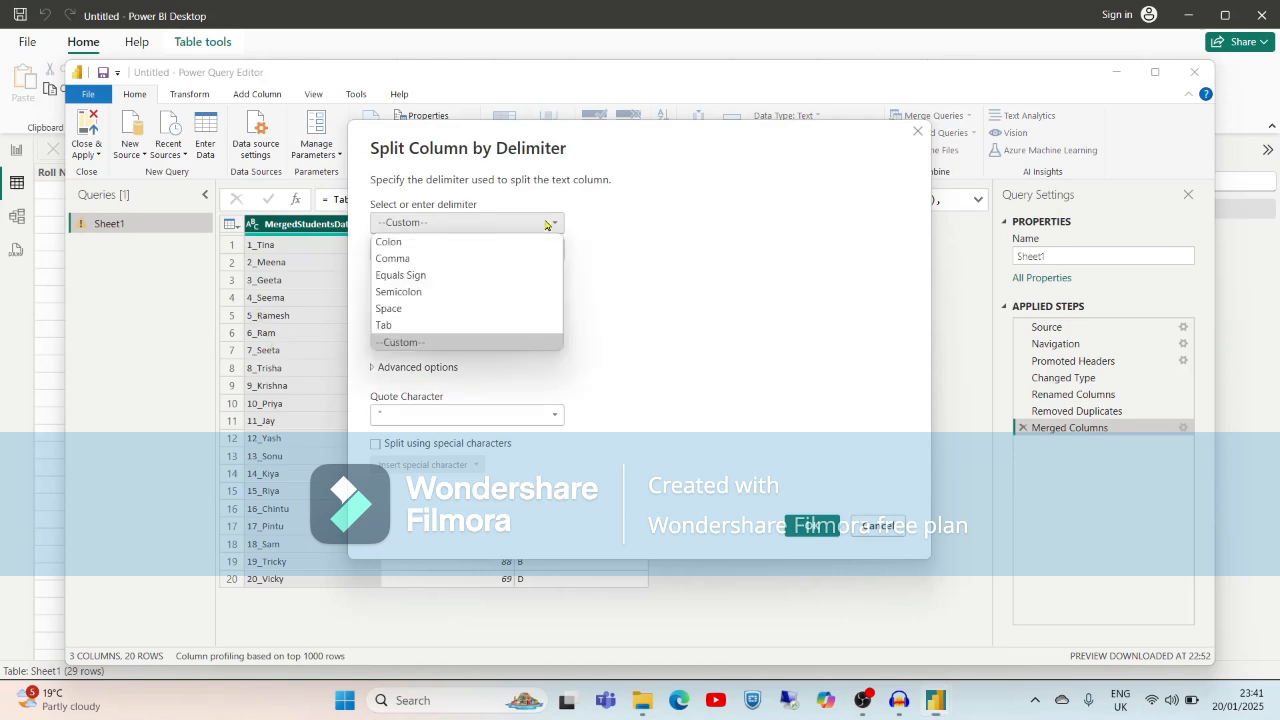
left_click(422, 345)
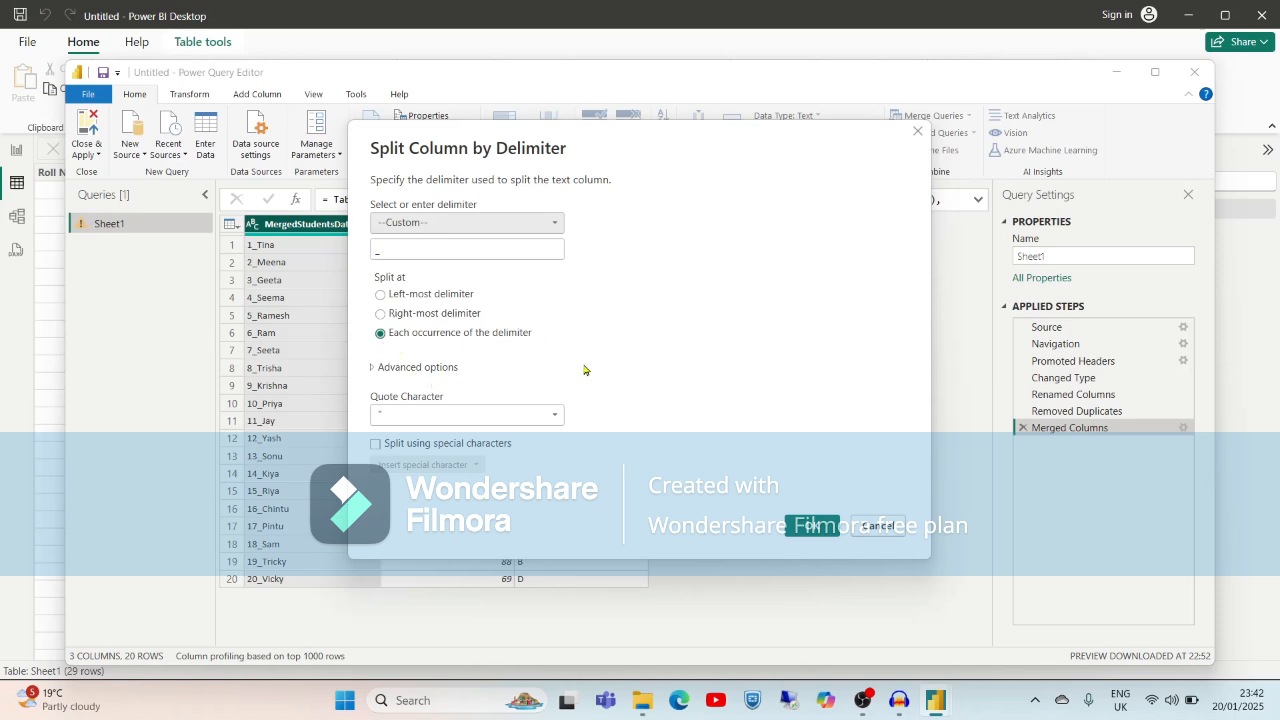
left_click(823, 528)
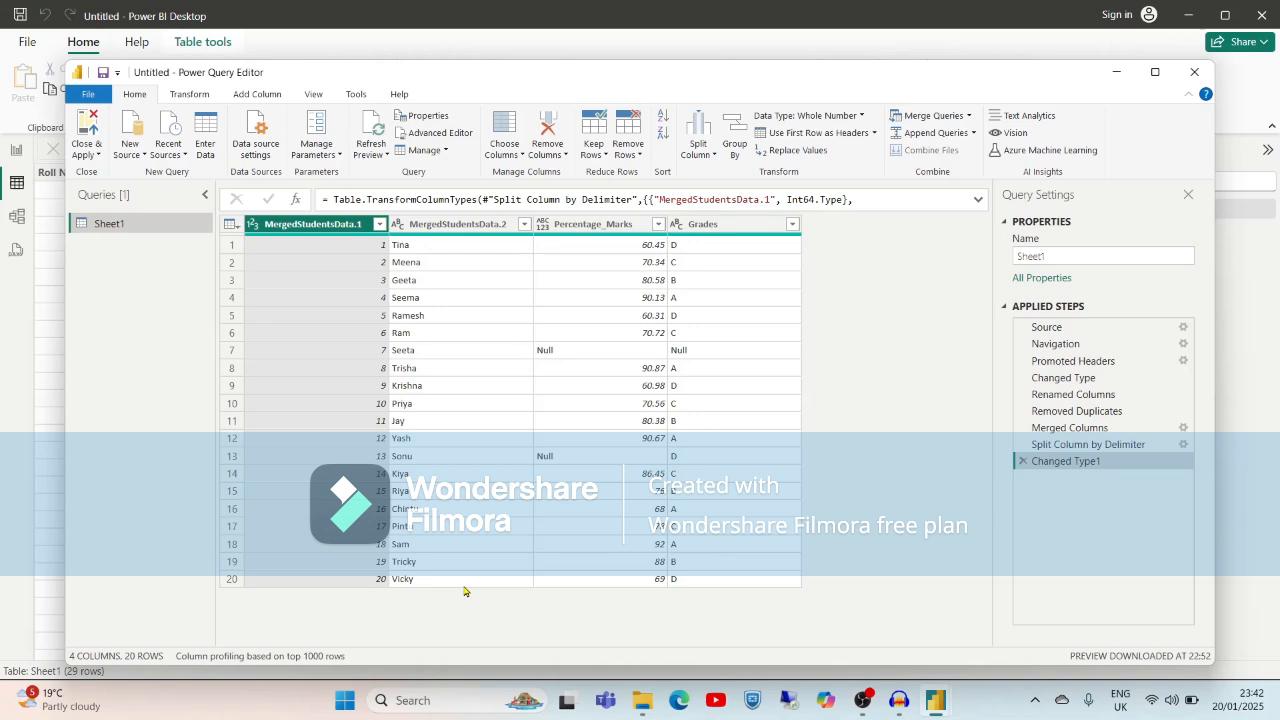
left_click(340, 244)
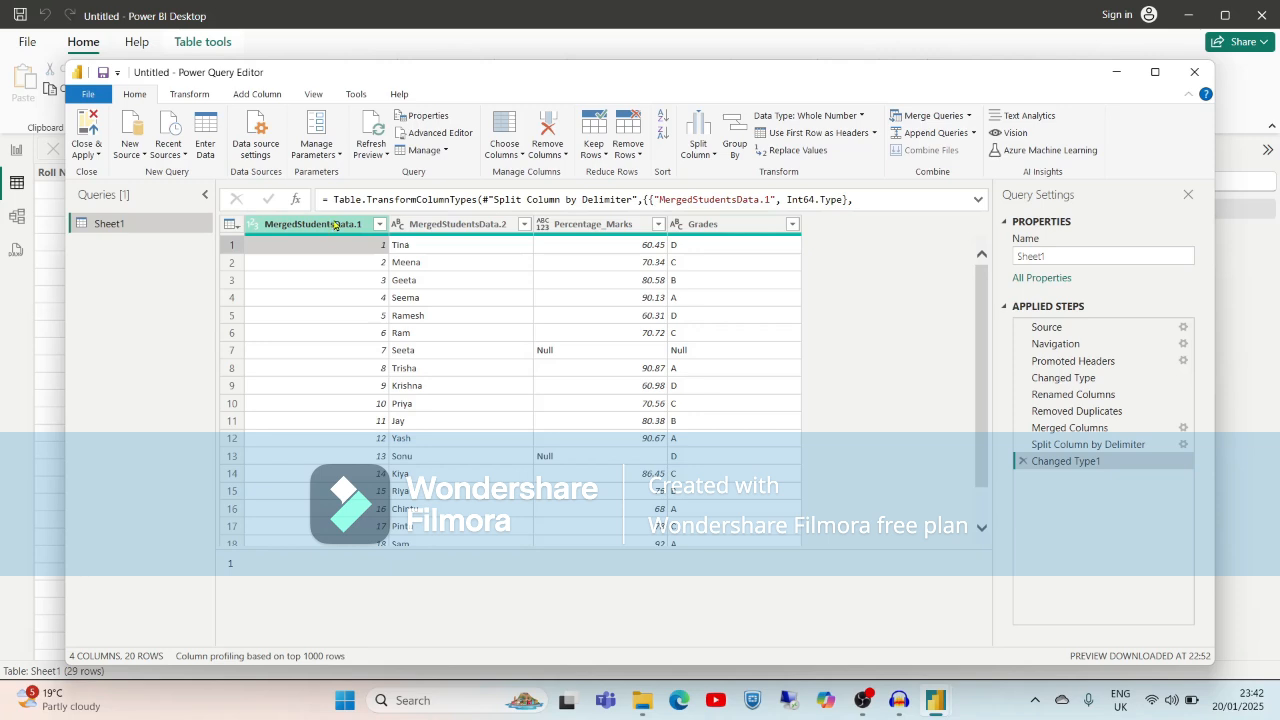
mouse_move(362, 233)
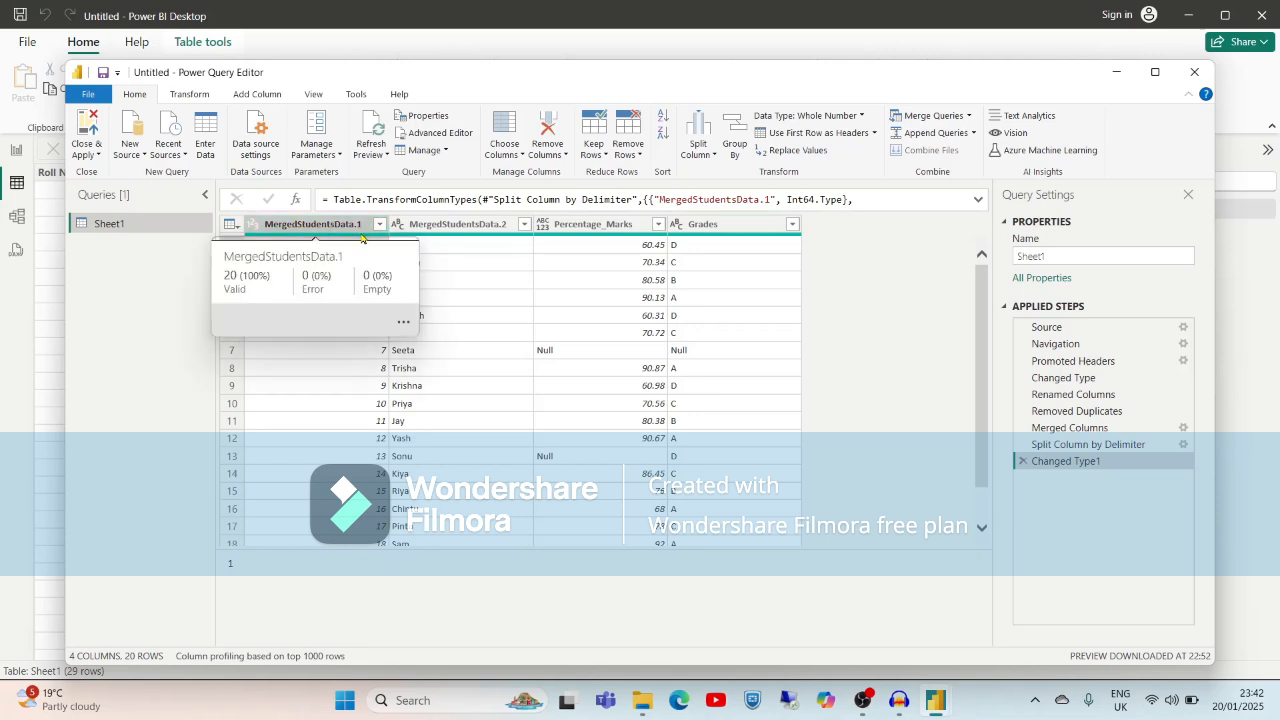
mouse_move(490, 240)
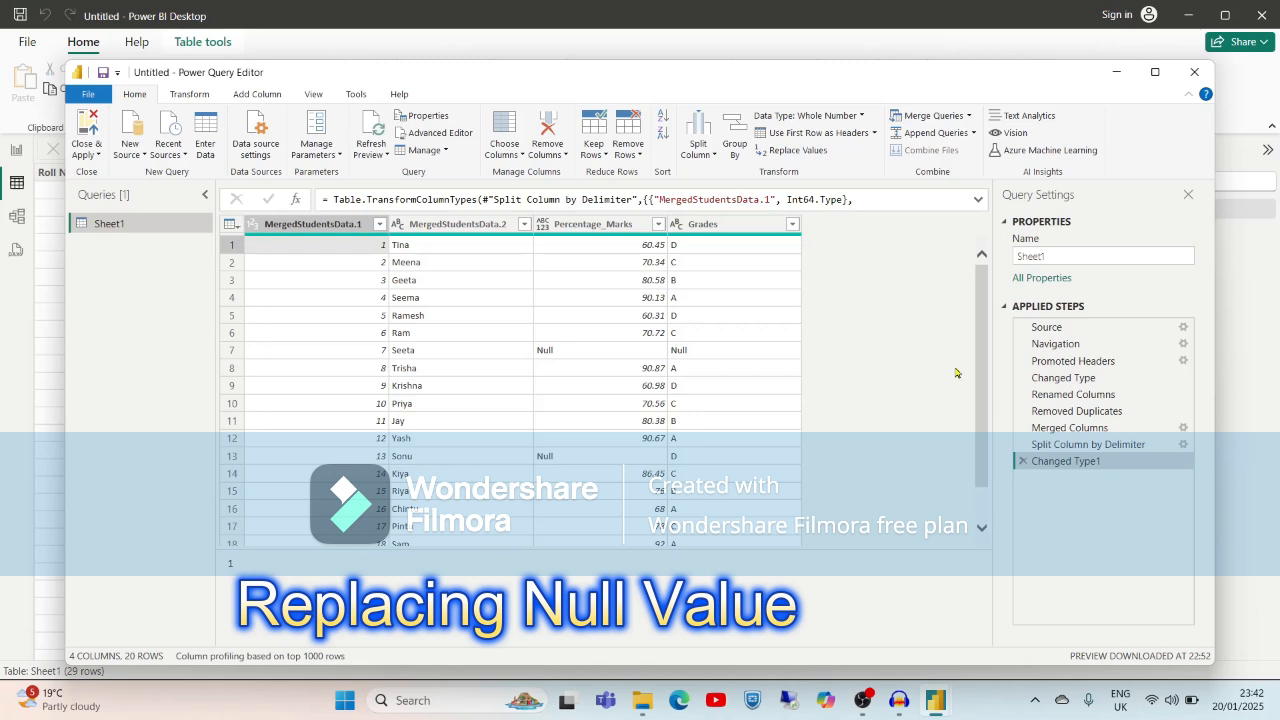
Replace the Null values in the Percentage_Marks column with 0
left_click(575, 351)
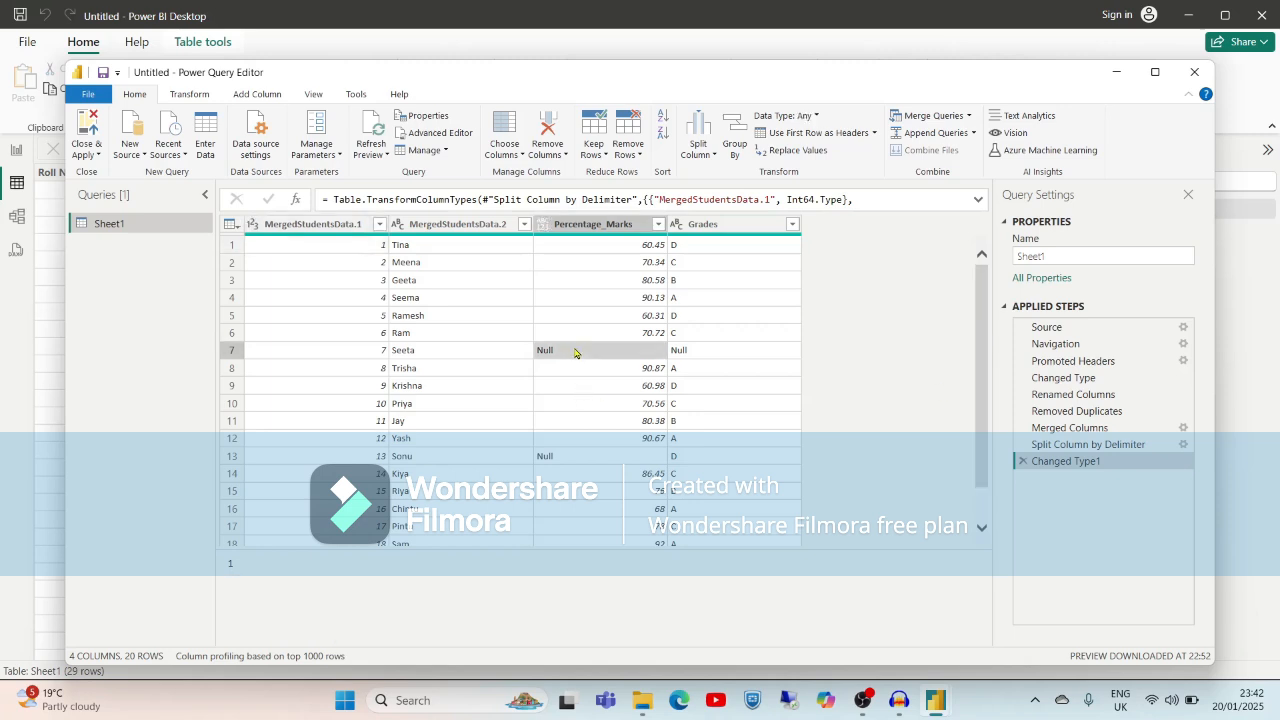
left_click(571, 456)
left_click(558, 351)
left_click(576, 224)
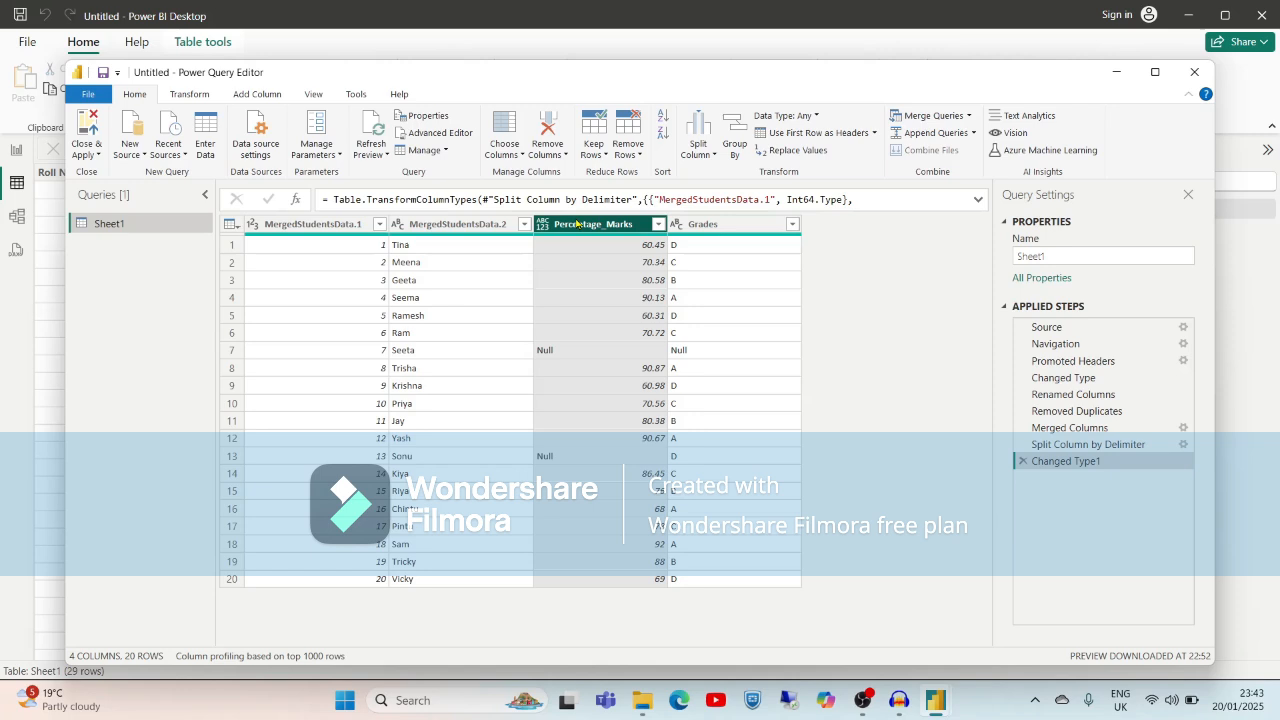
right_click(577, 224)
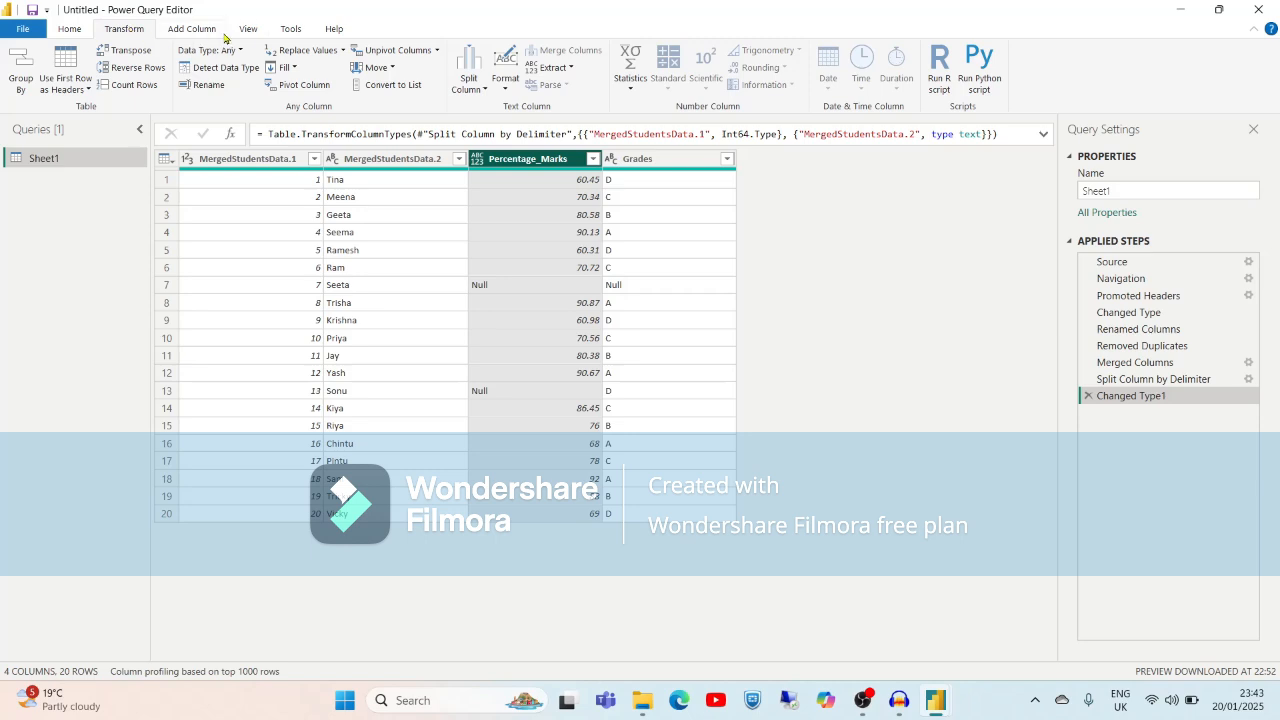
left_click(313, 51)
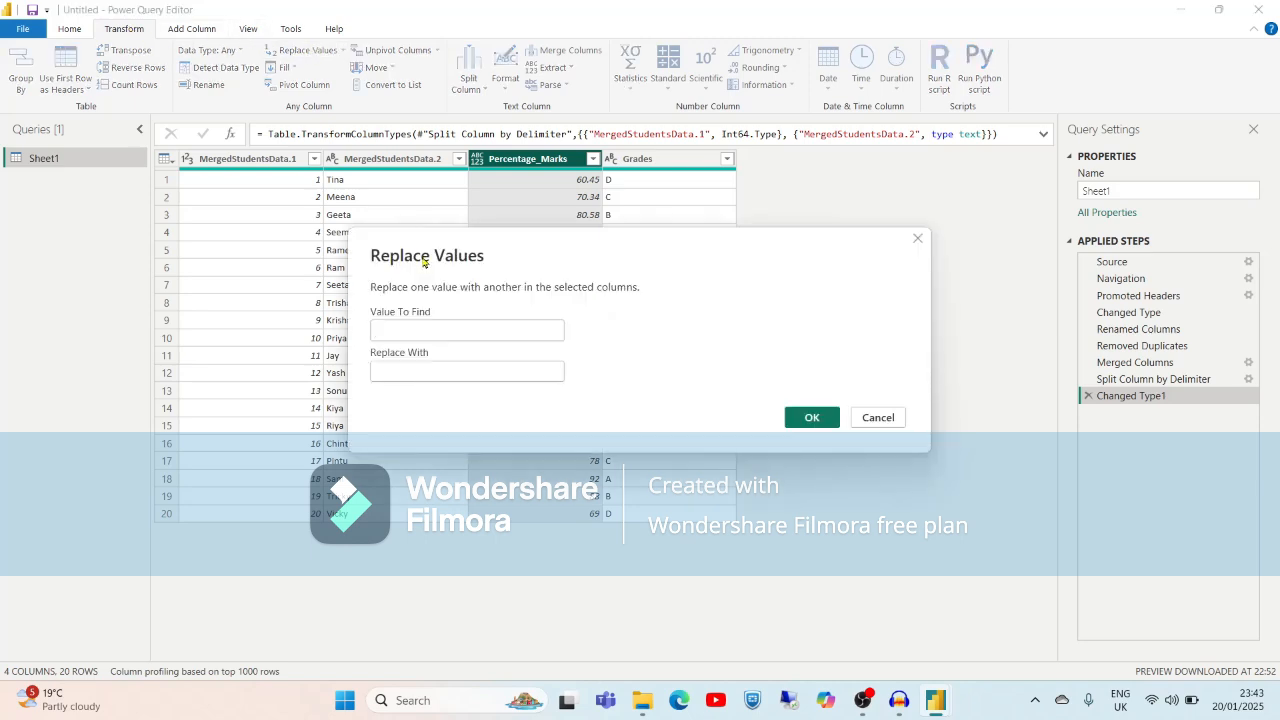
left_click(402, 333)
type("Null")
type("0")
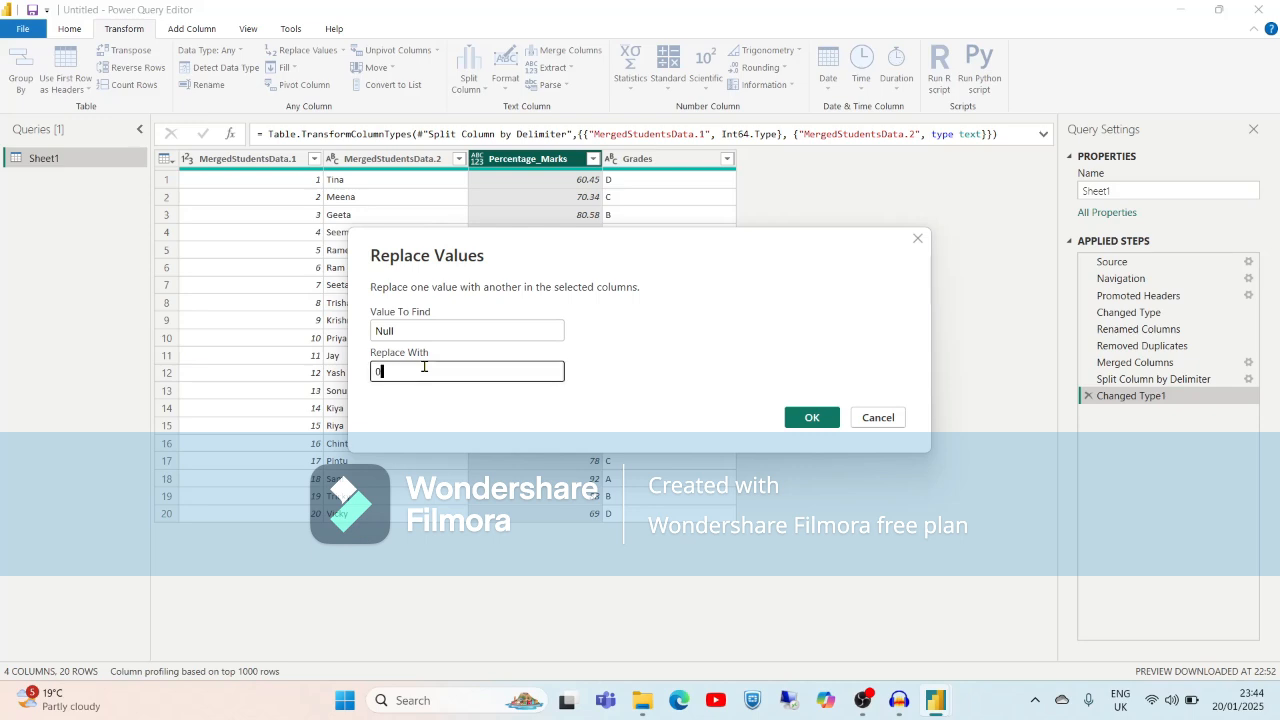
left_click(812, 417)
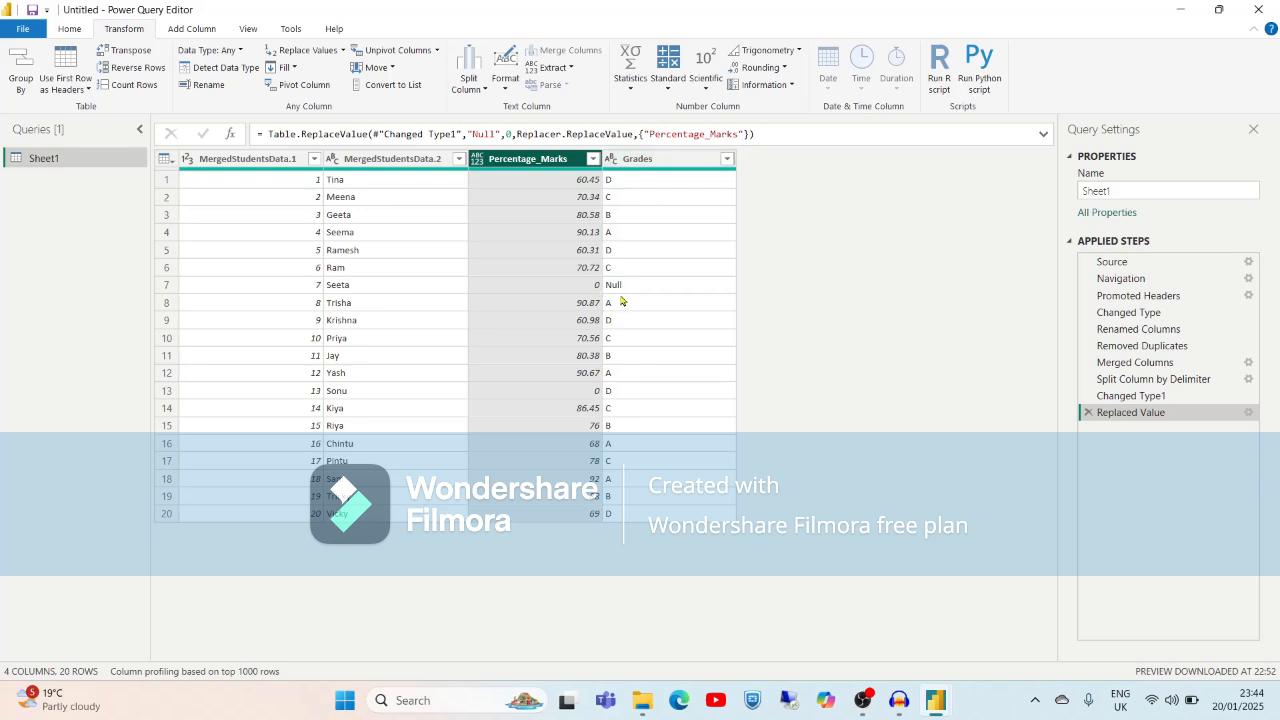
Replace the Null values in the Grades column with F
left_click(656, 163)
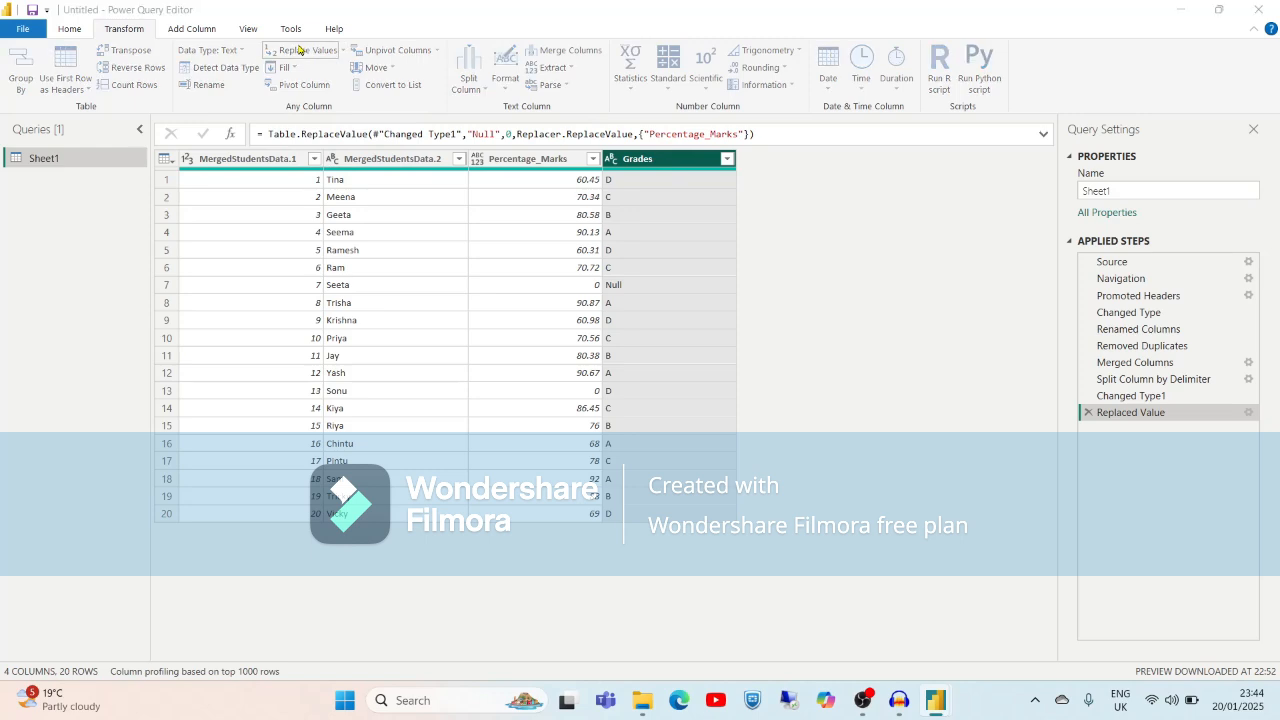
left_click(299, 50)
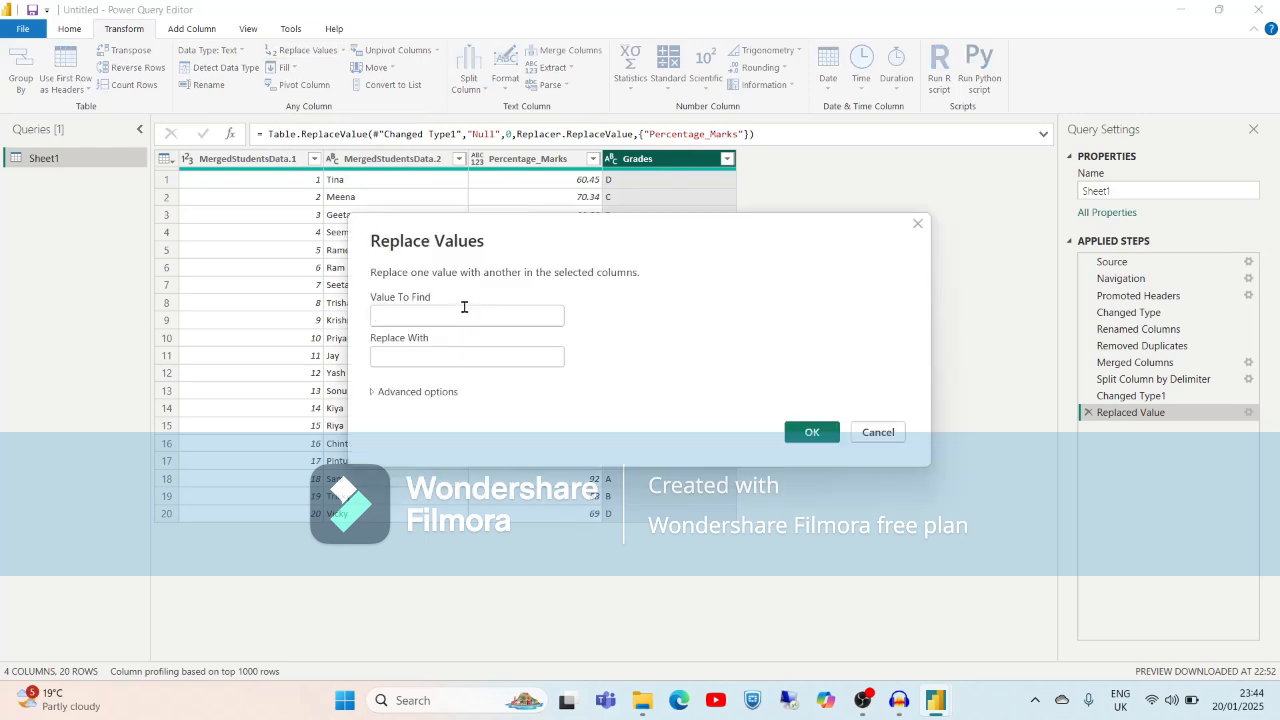
type("Null")
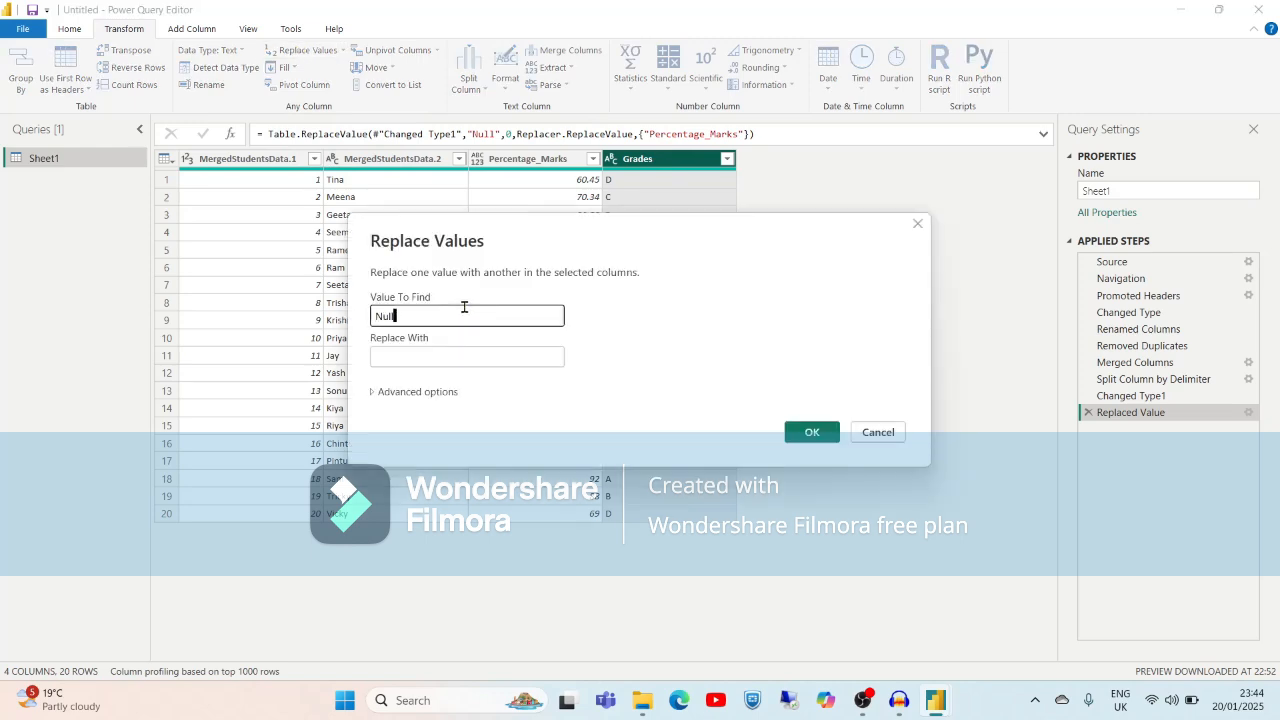
left_click(380, 356)
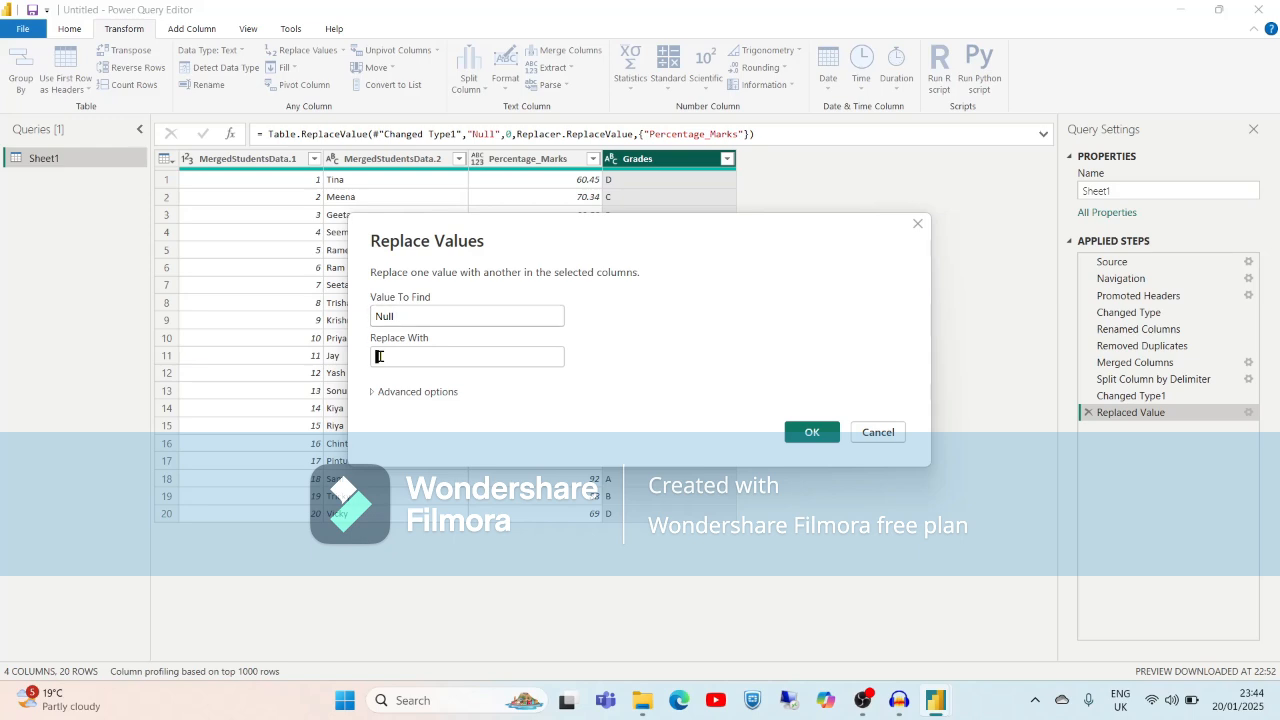
type("0")
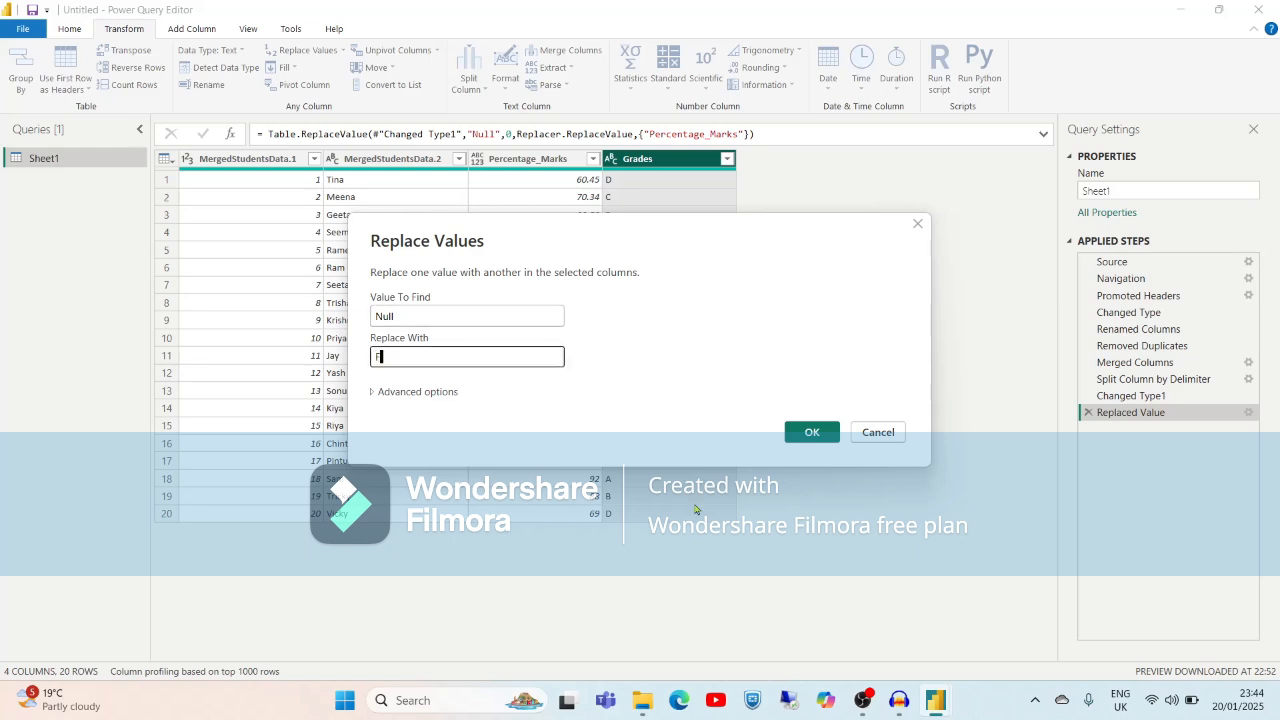
left_click(812, 433)
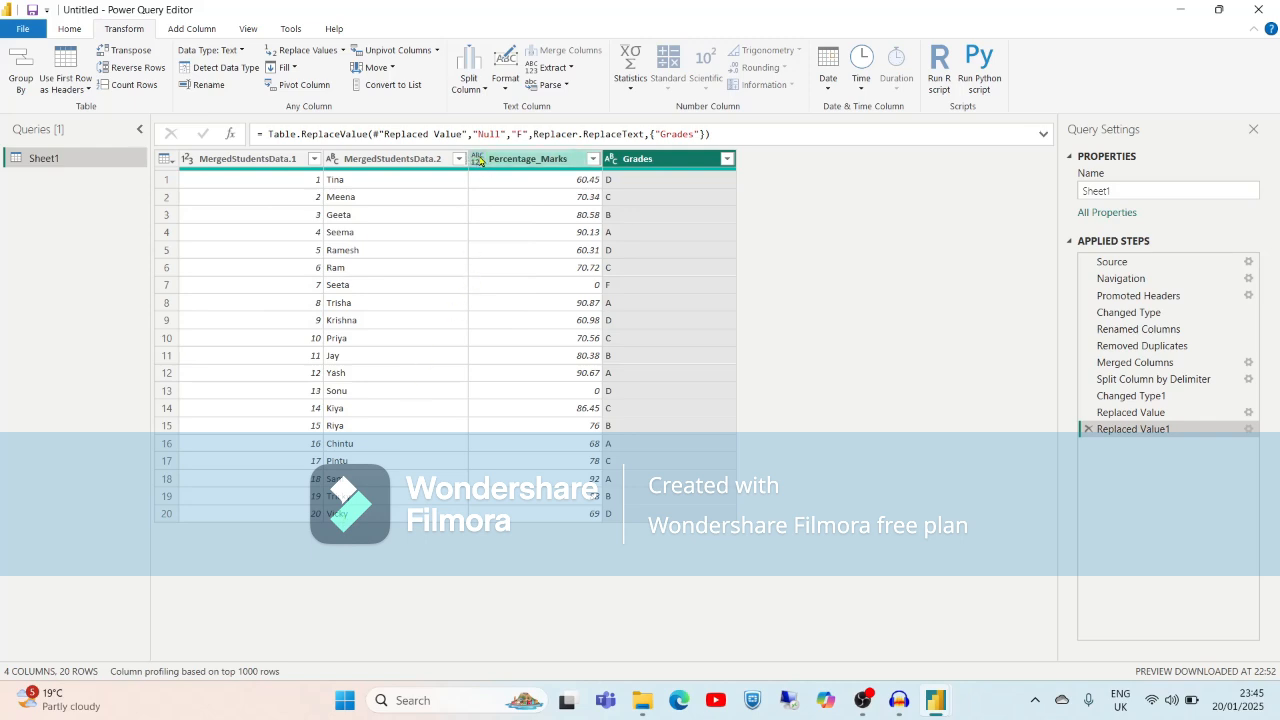
Change the data type of the Percentage_Marks column to Whole Number
left_click(533, 160)
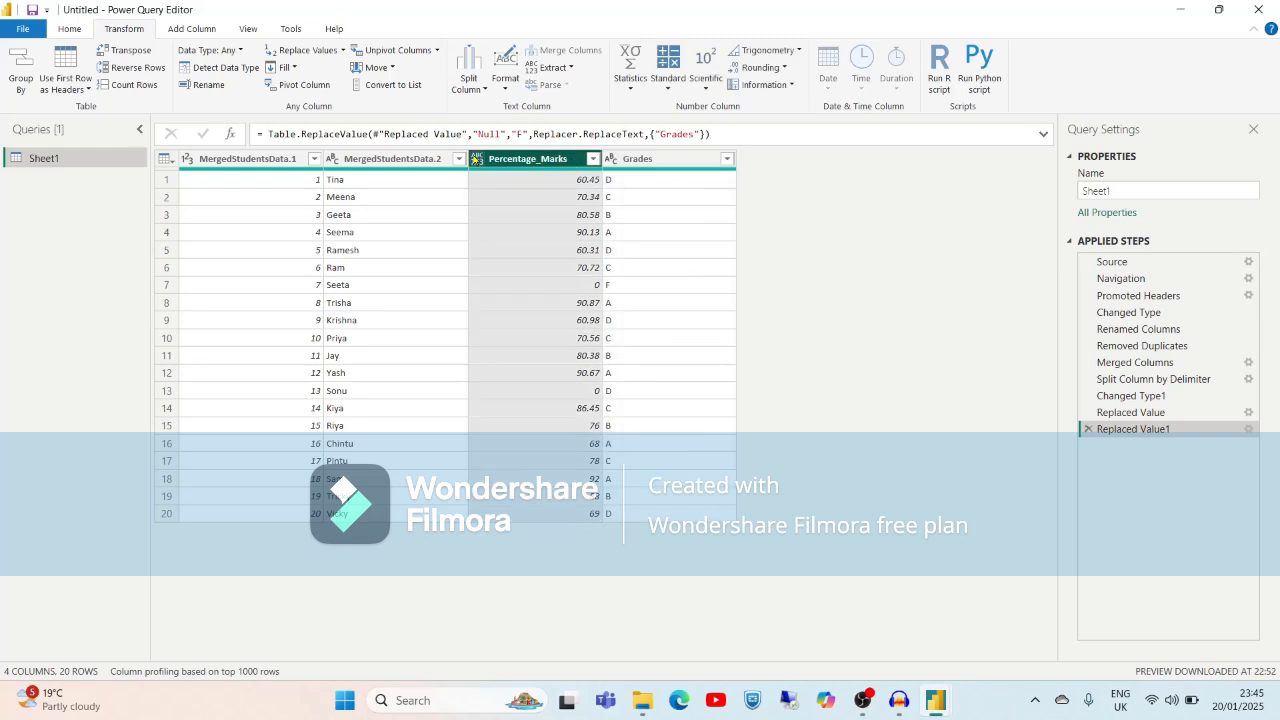
left_click(476, 160)
left_click(476, 160)
left_click(477, 161)
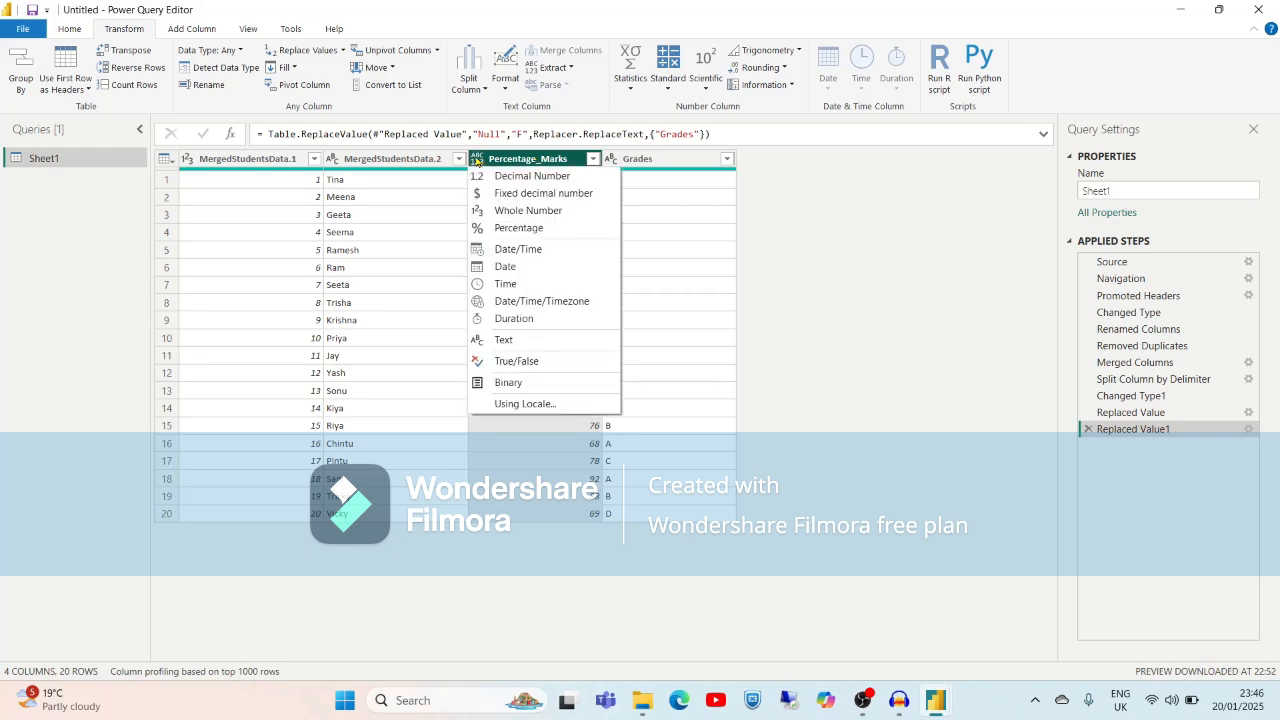
left_click(521, 212)
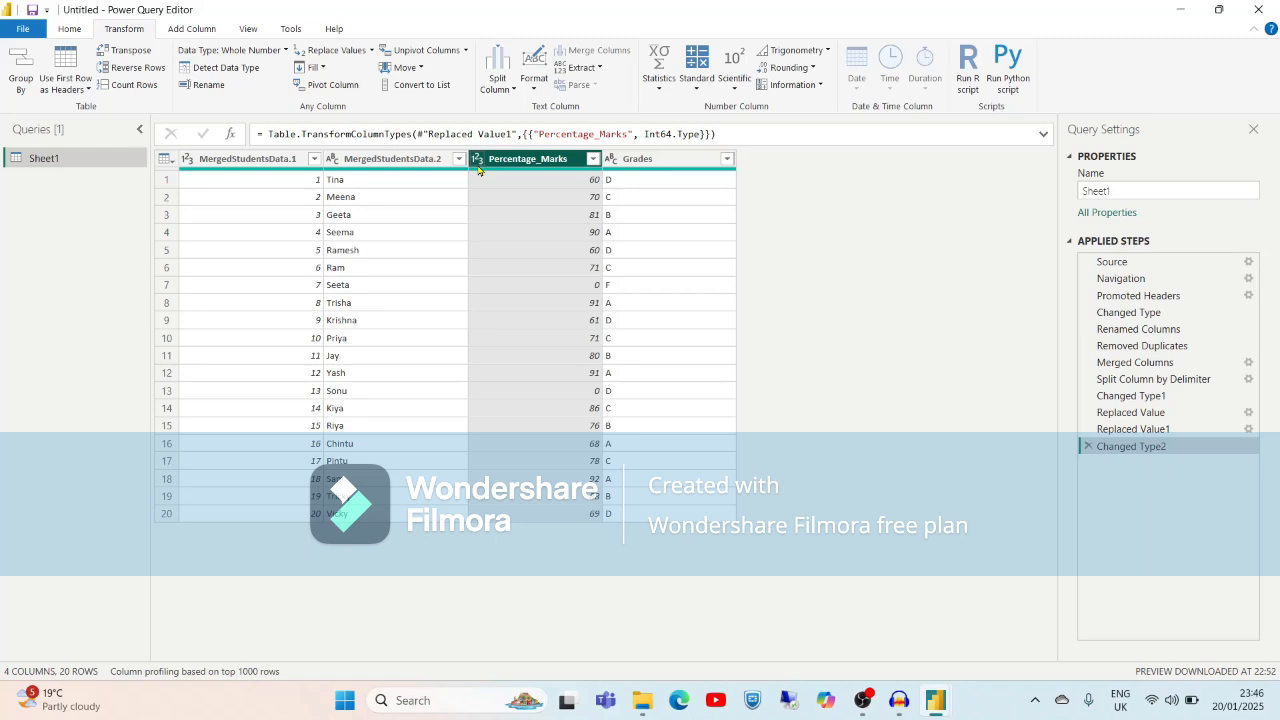
left_click(572, 285)
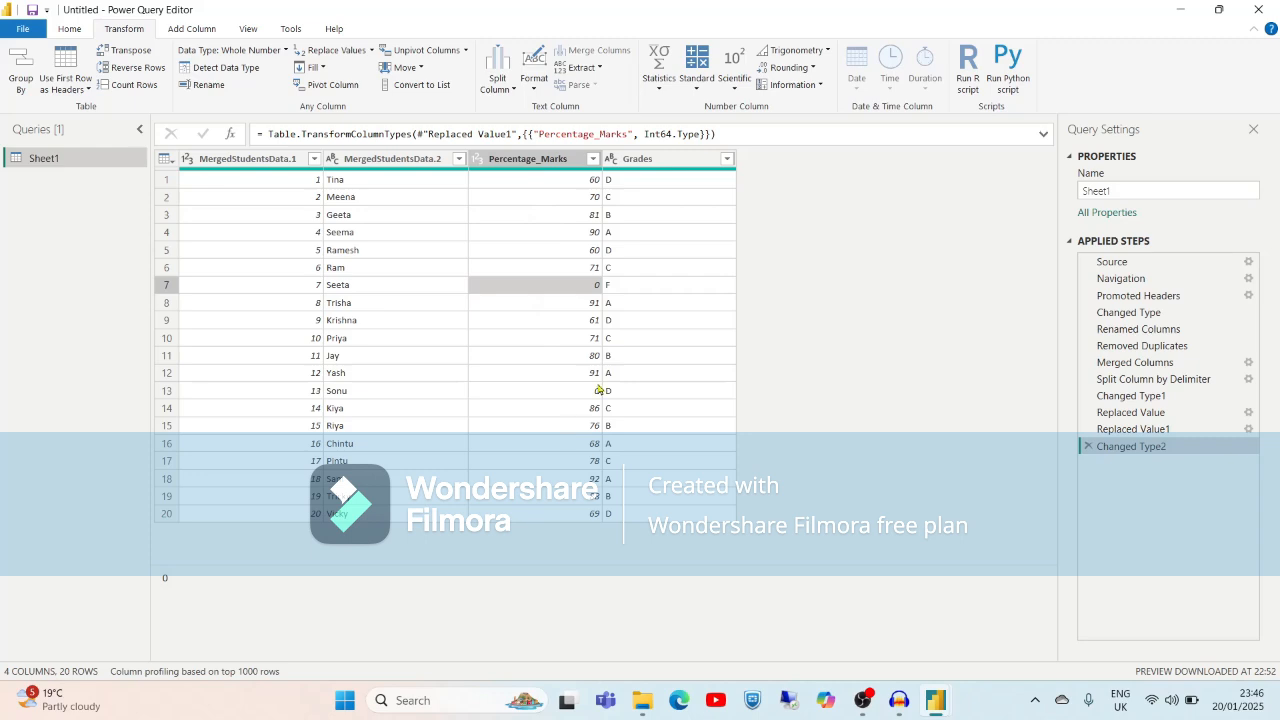
left_click(867, 271)
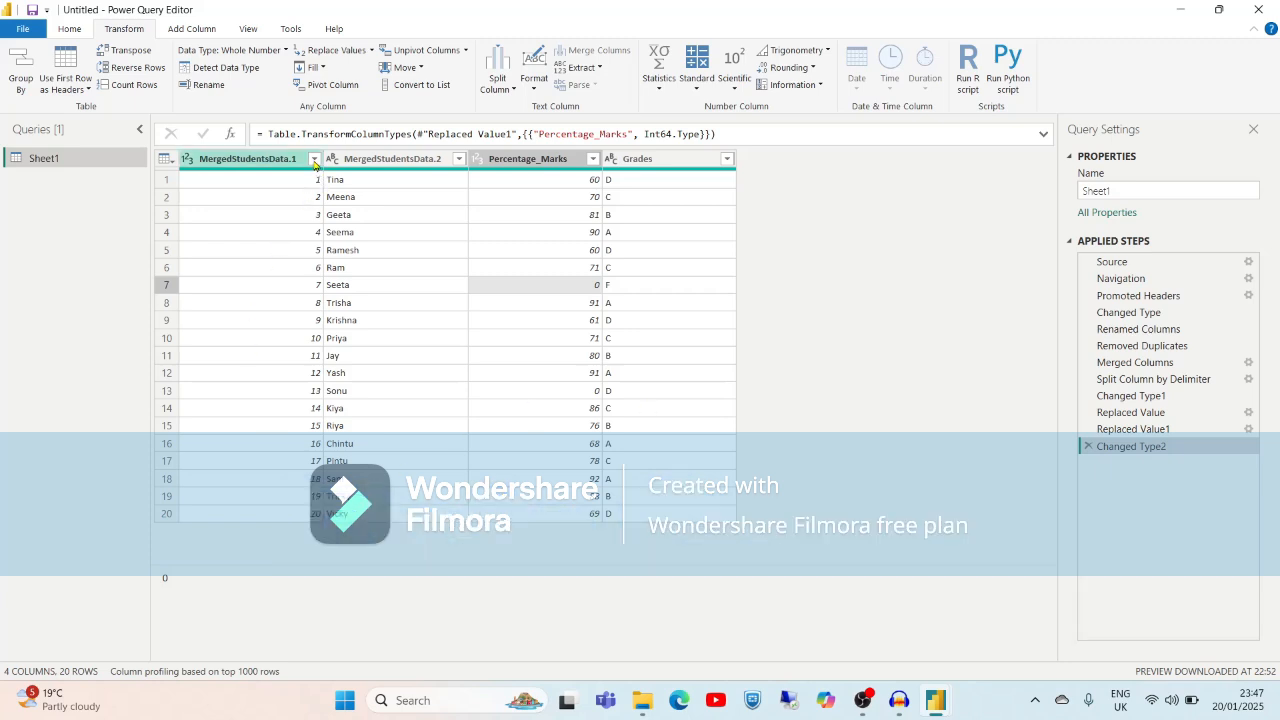
Sort the table by the MergedStudentsData.1 column in descending order
left_click(314, 160)
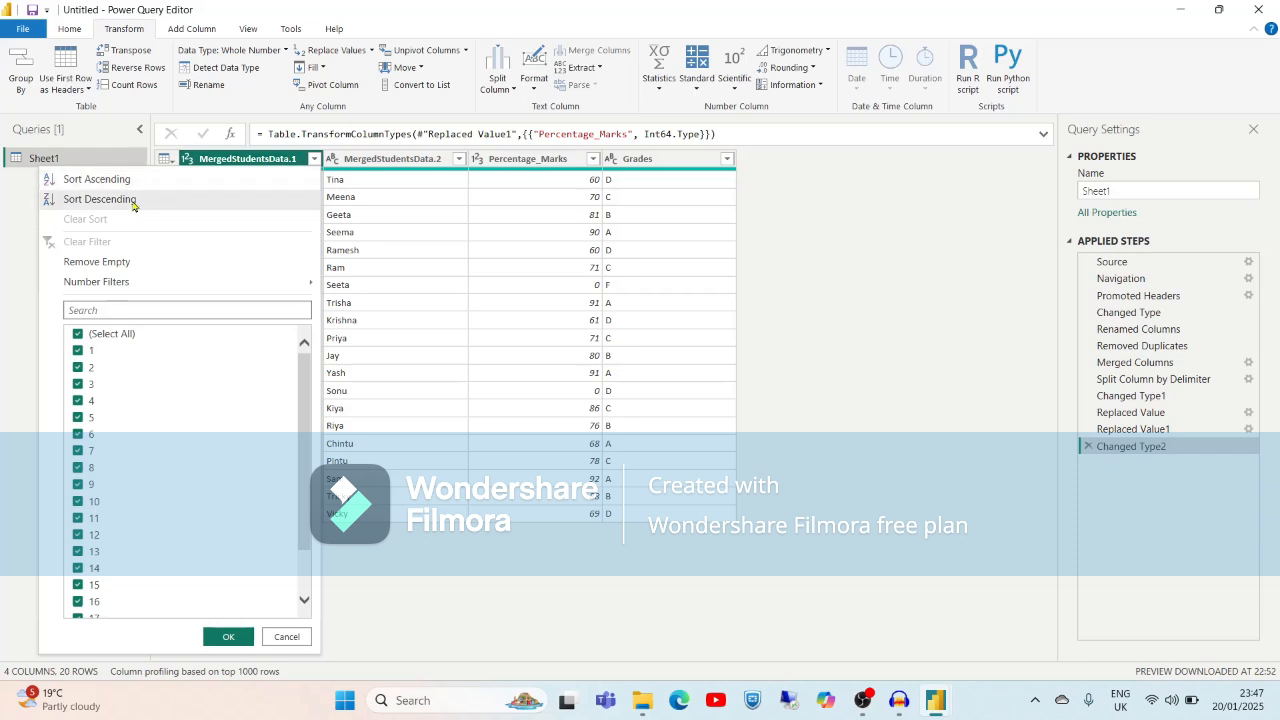
left_click(314, 160)
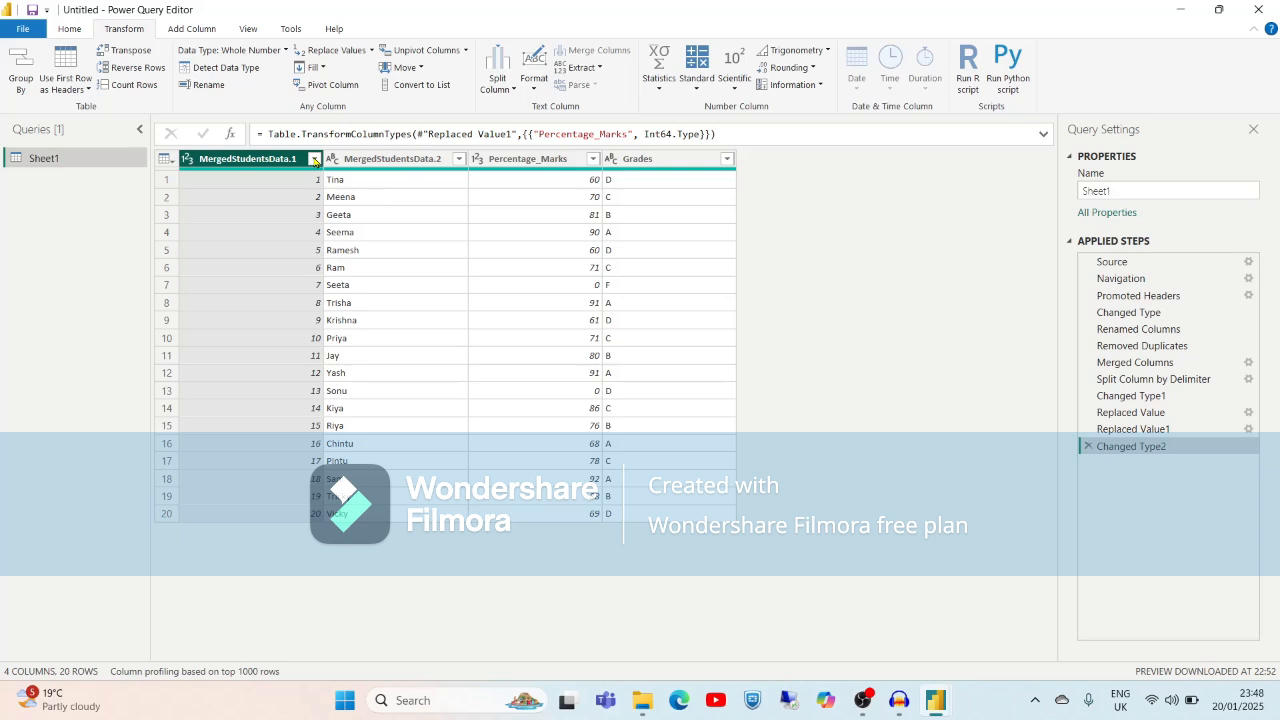
left_click(314, 160)
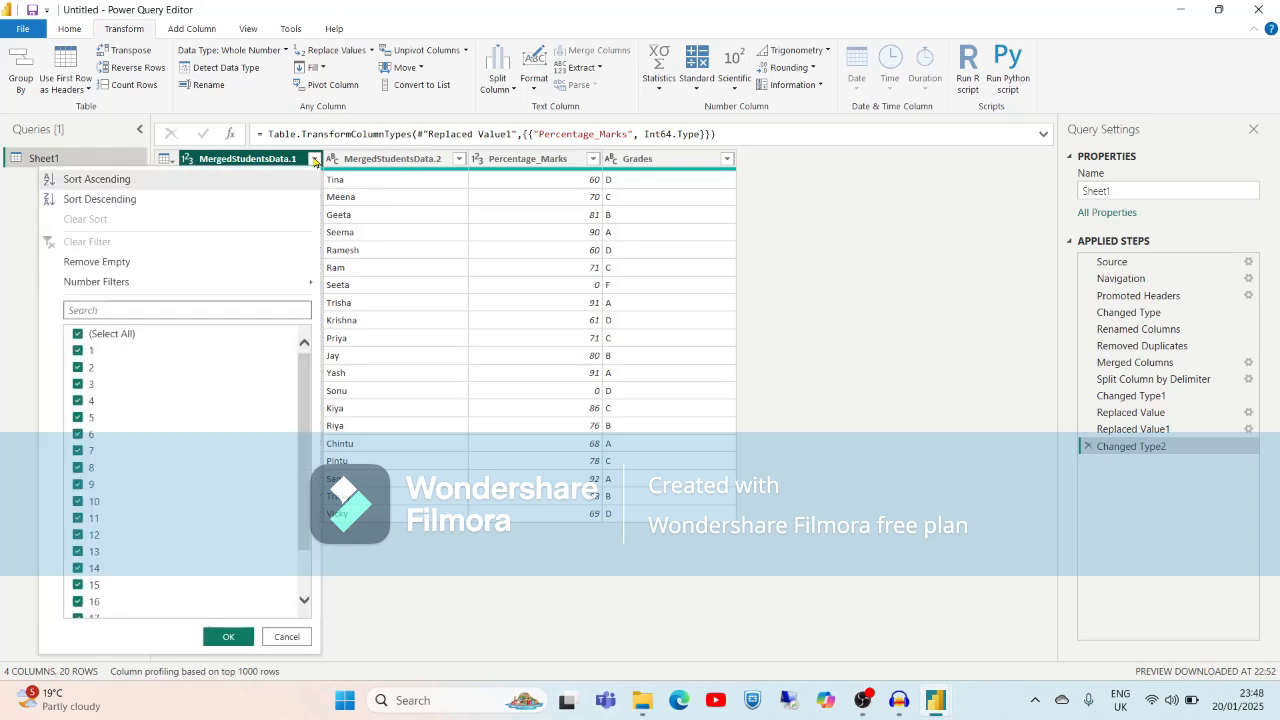
left_click(100, 199)
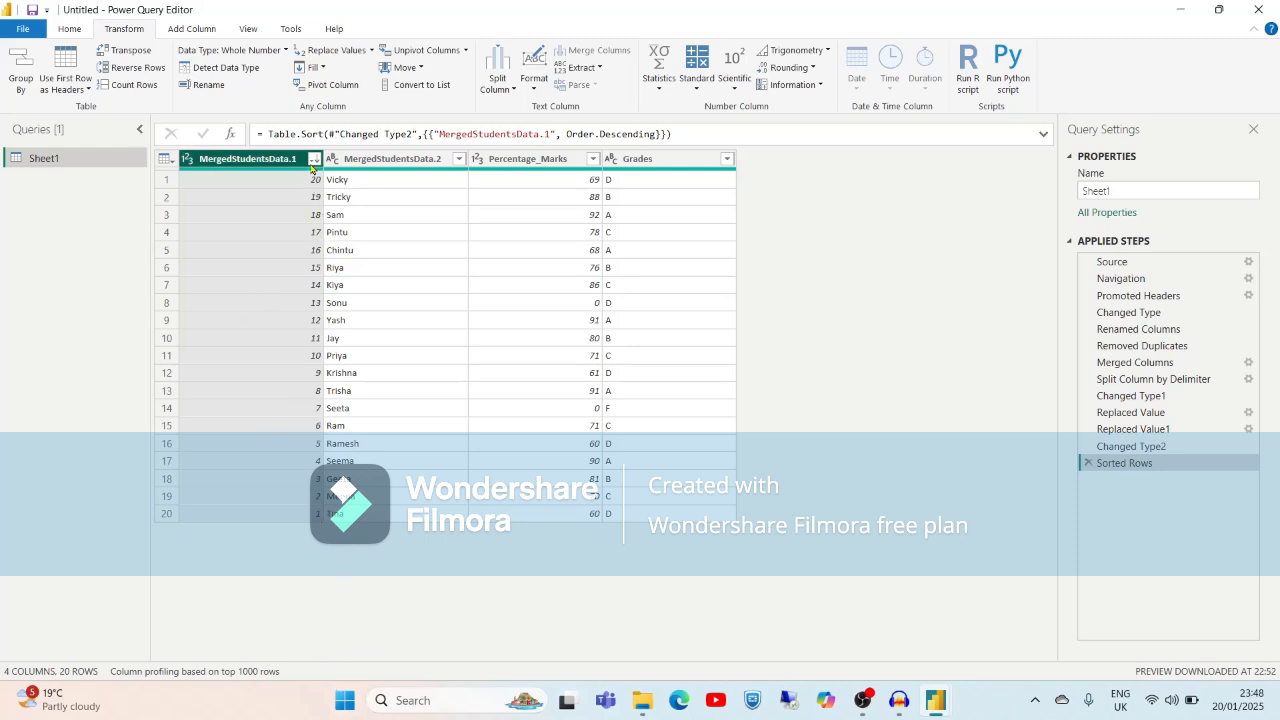
left_click(313, 159)
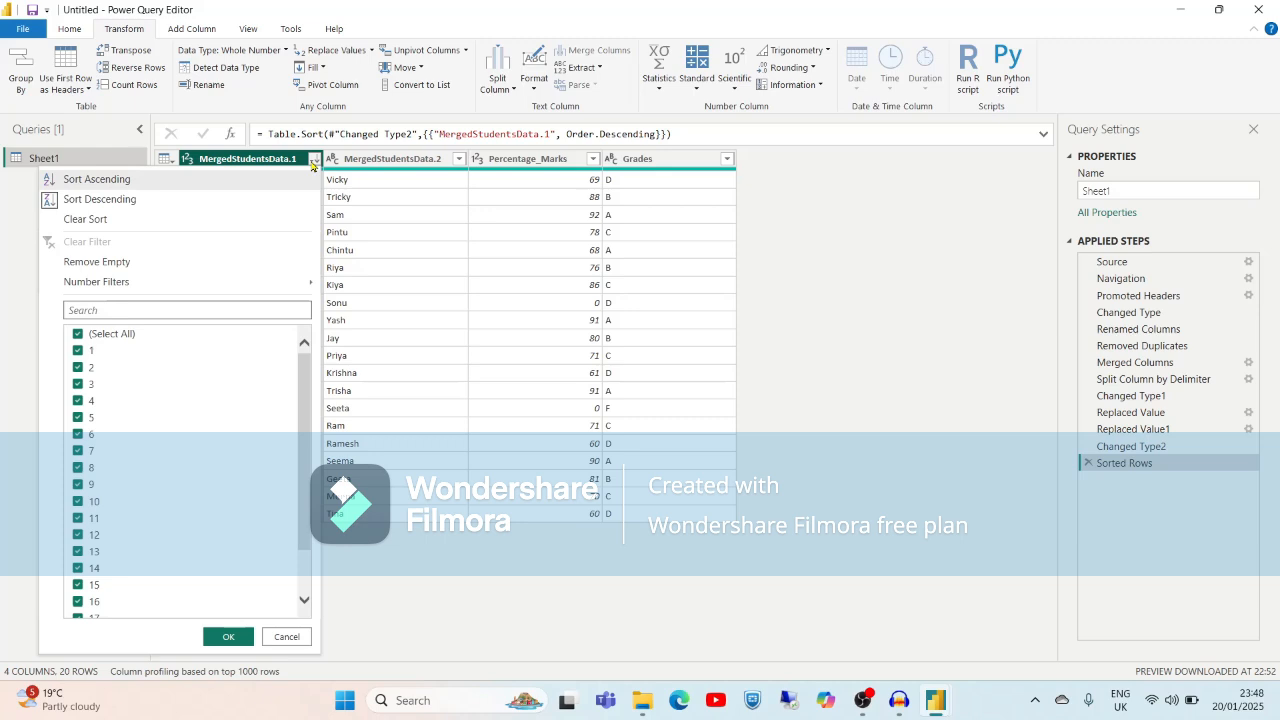
left_click(124, 199)
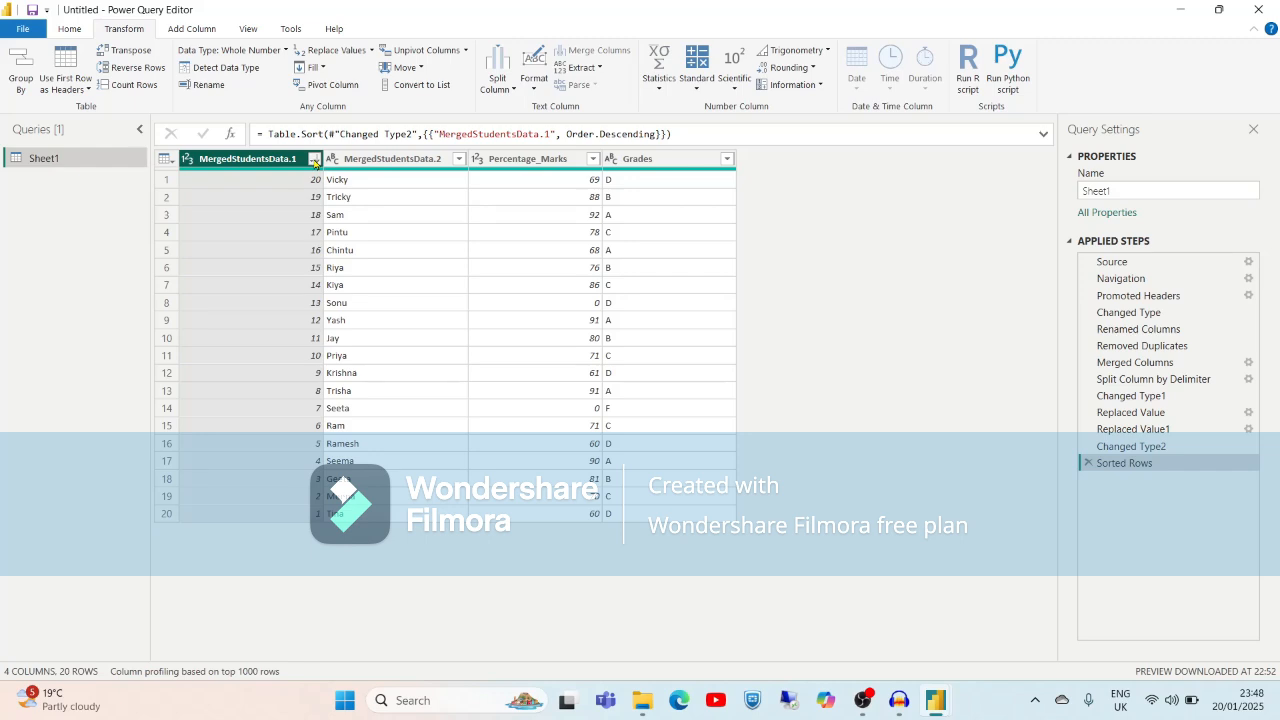
Sort the table by the MergedStudentsData.1 column in ascending order
left_click(314, 160)
left_click(96, 179)
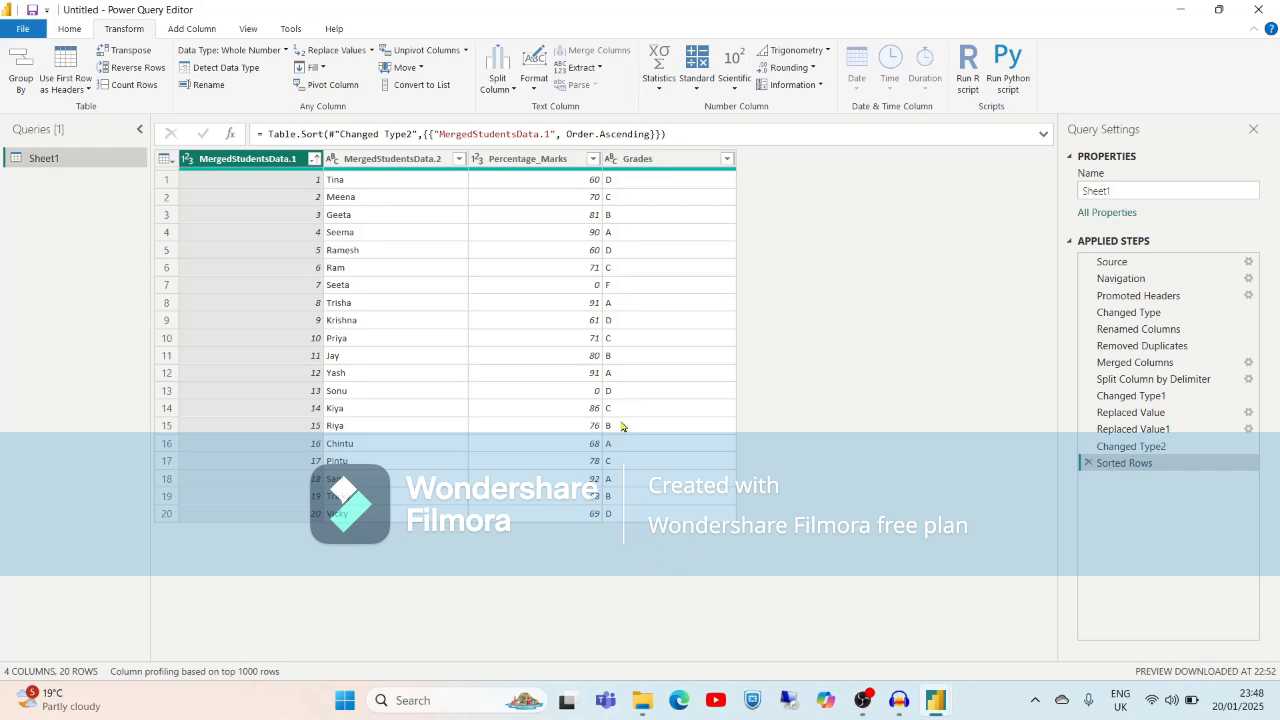
left_click(635, 232)
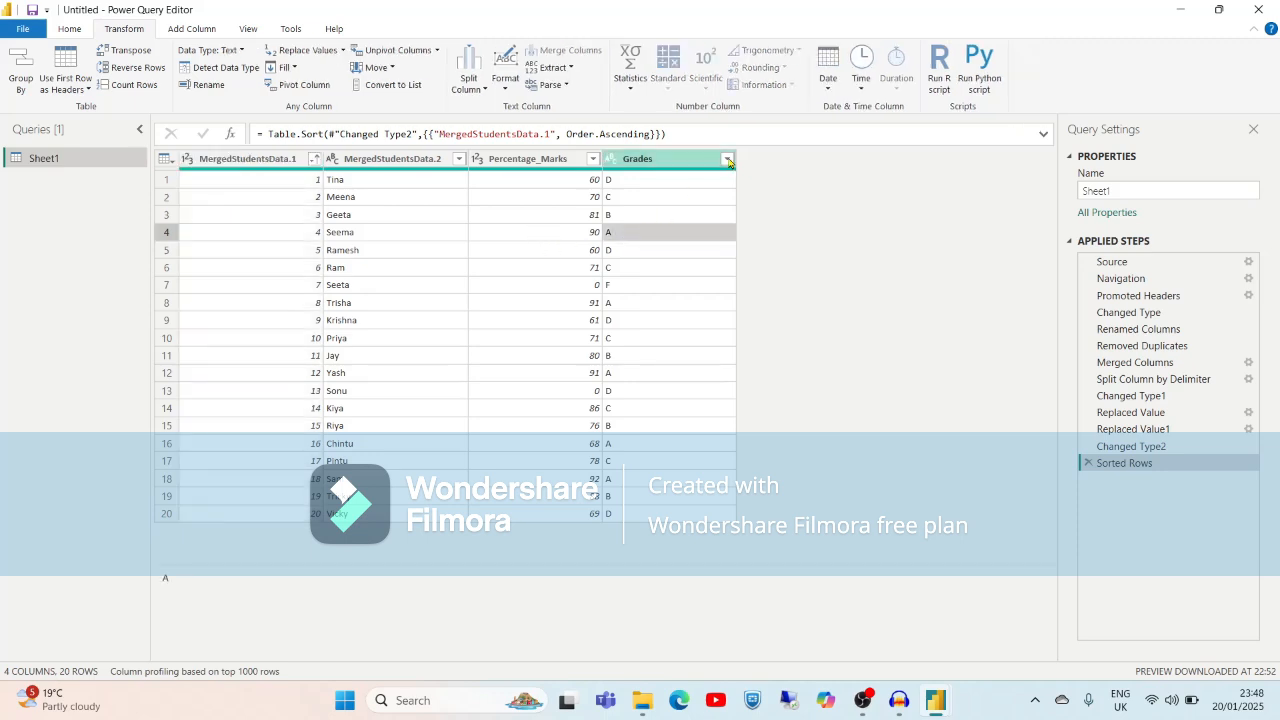
left_click(690, 162)
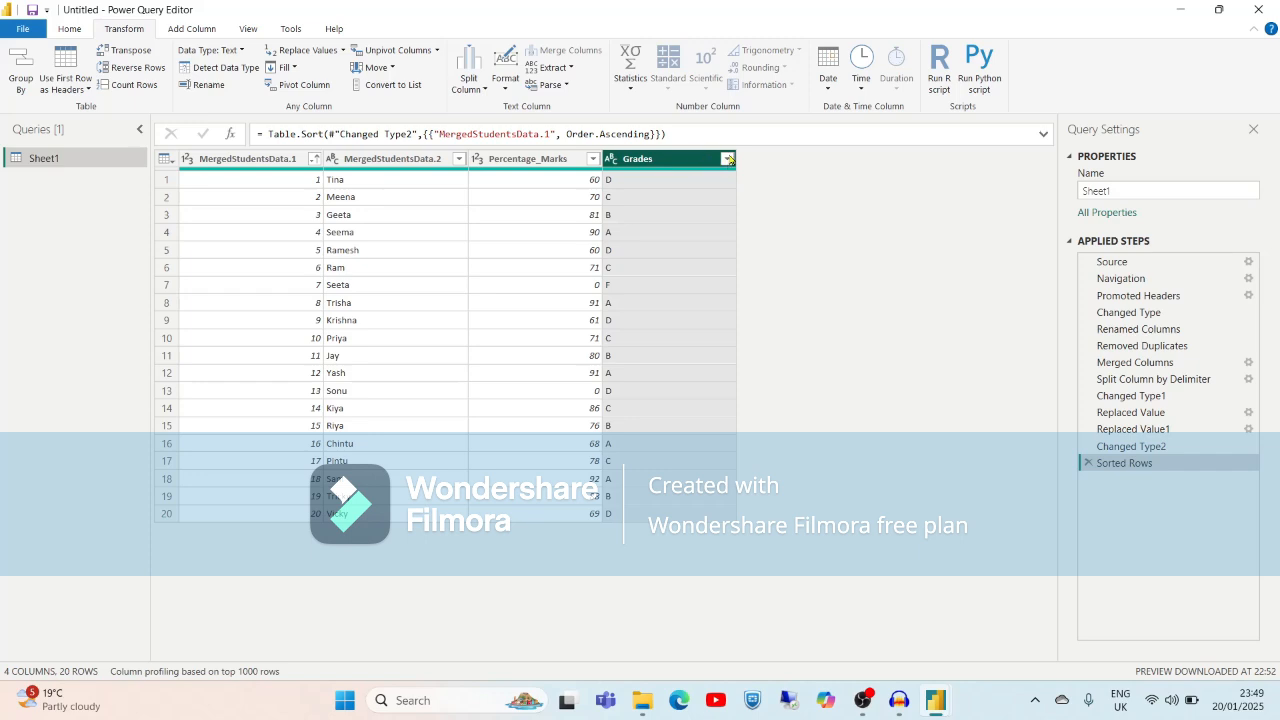
left_click(728, 160)
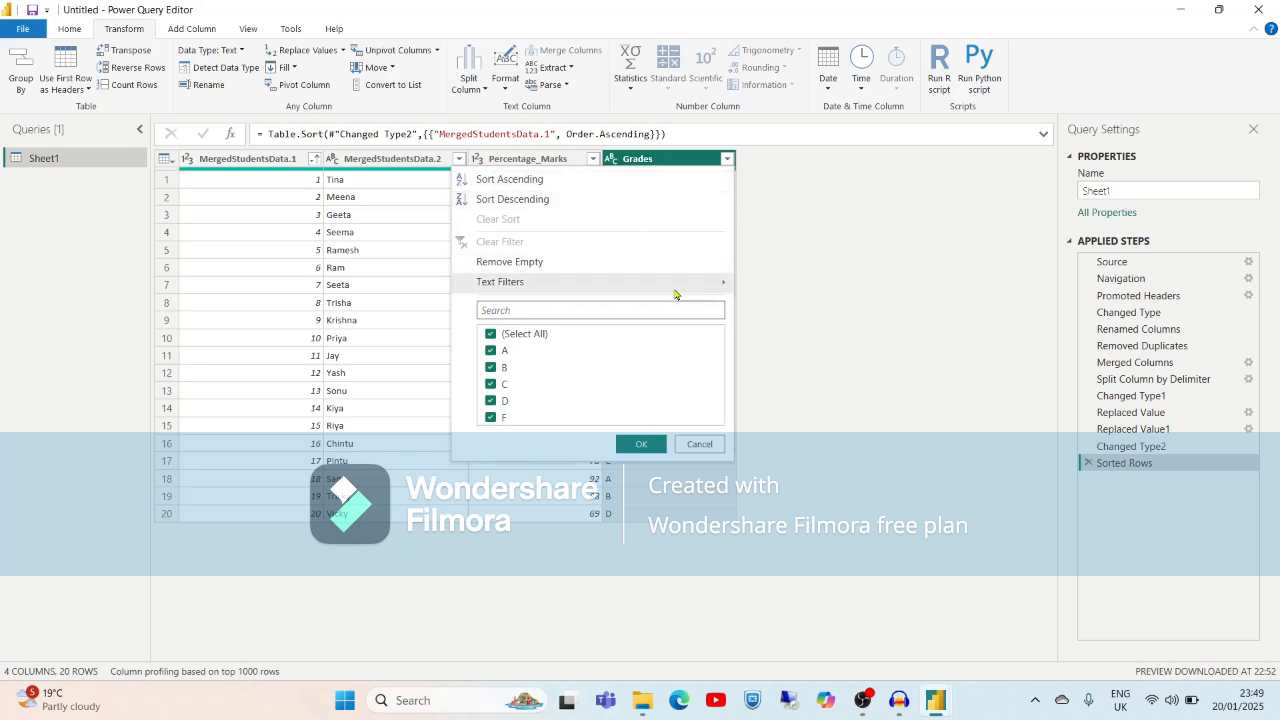
mouse_move(677, 284)
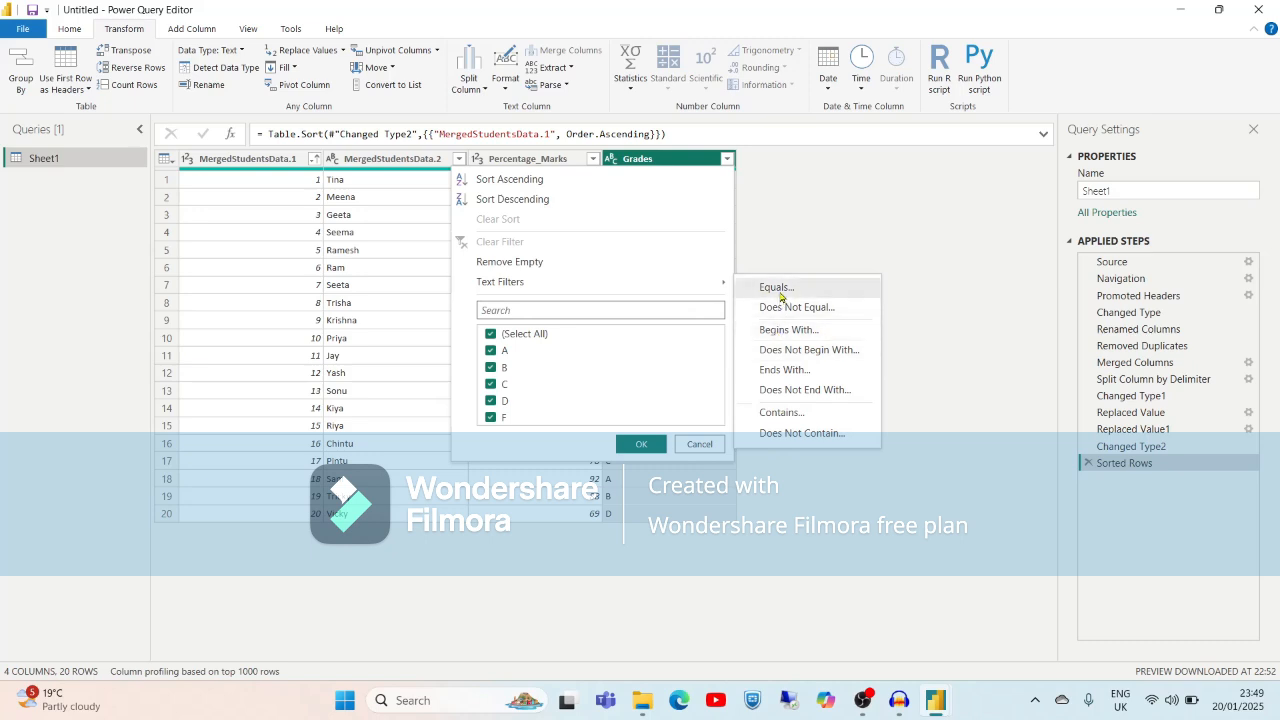
left_click(778, 289)
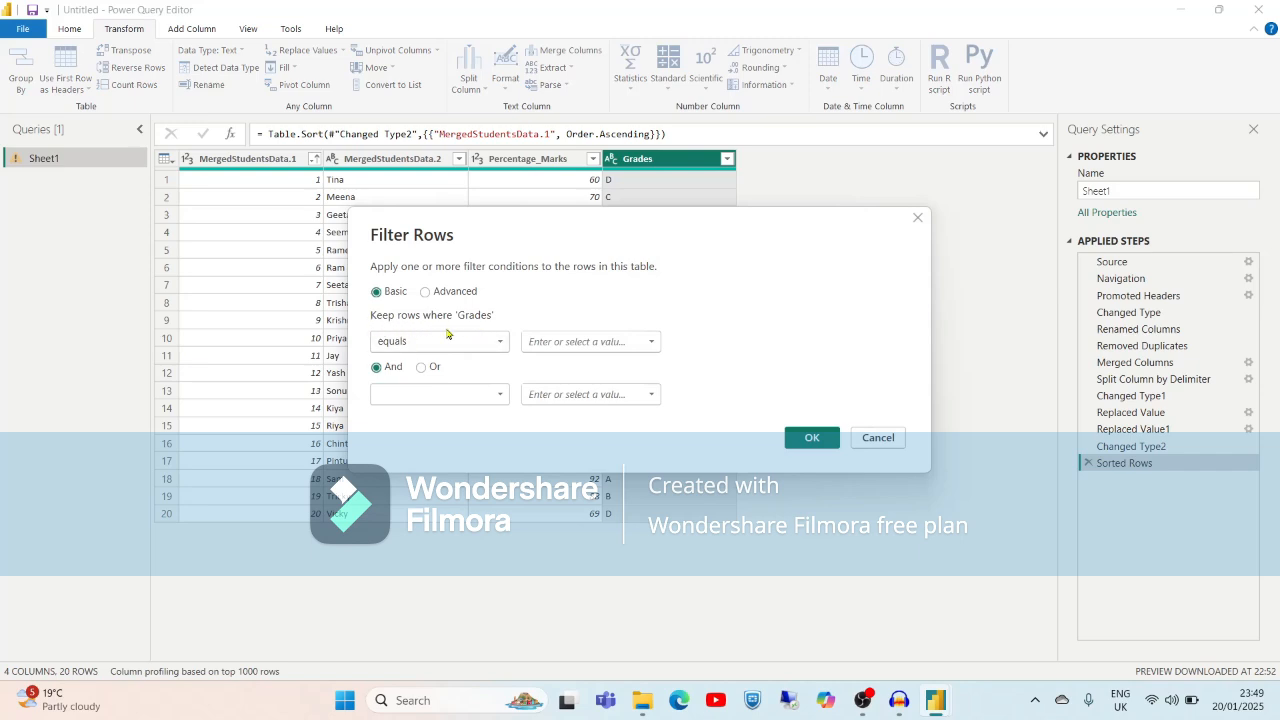
left_click(573, 342)
type("A")
key("Escape")
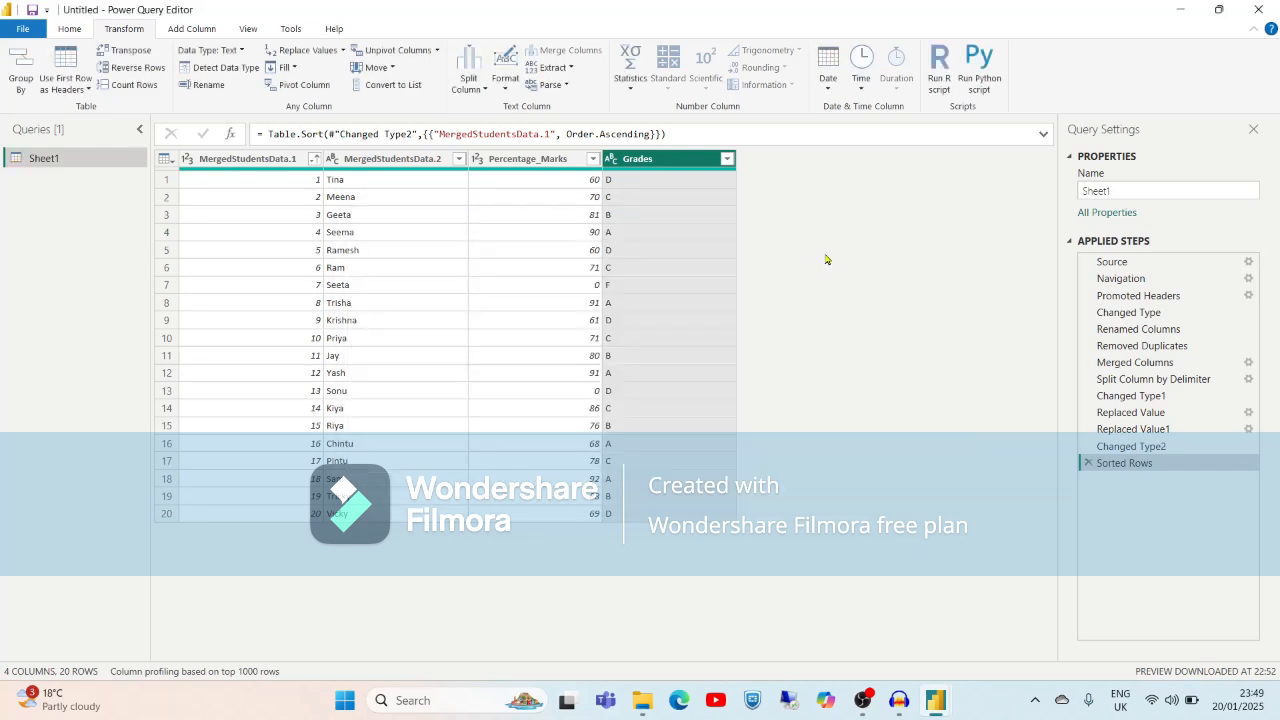
Filter the table with a text filter to keep only rows where Grades equals A or equals B
left_click(727, 159)
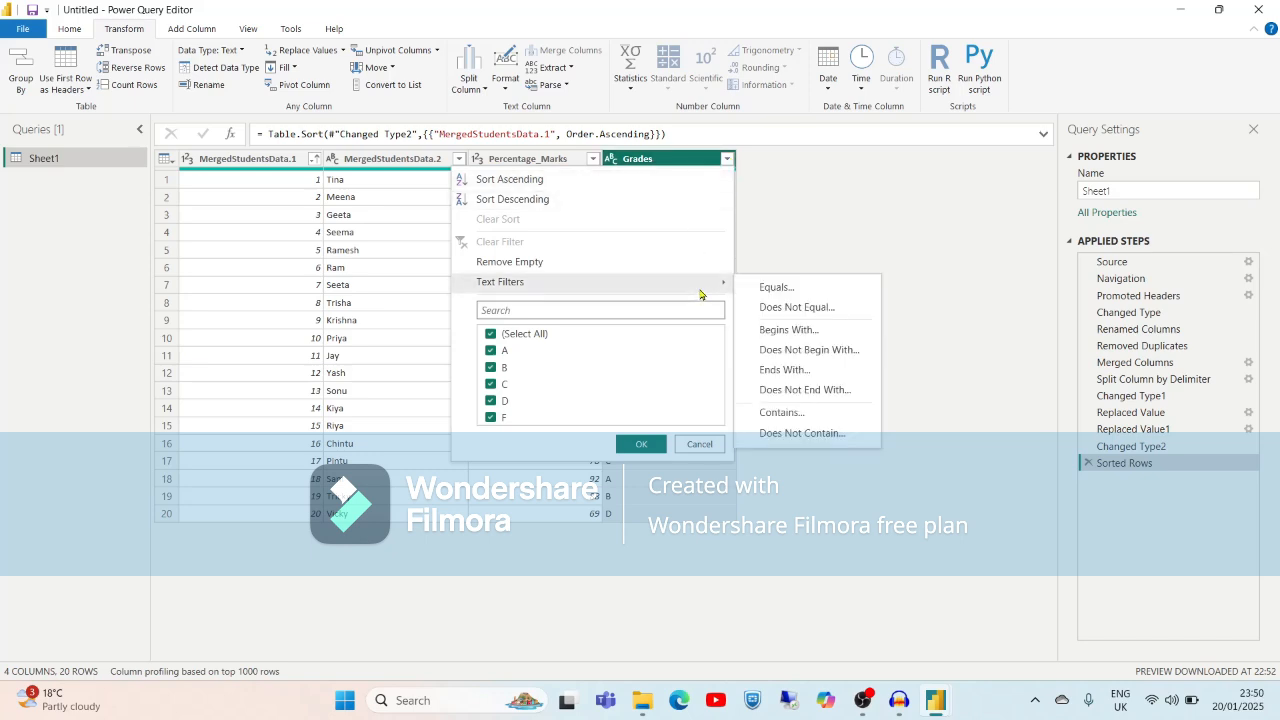
left_click(774, 289)
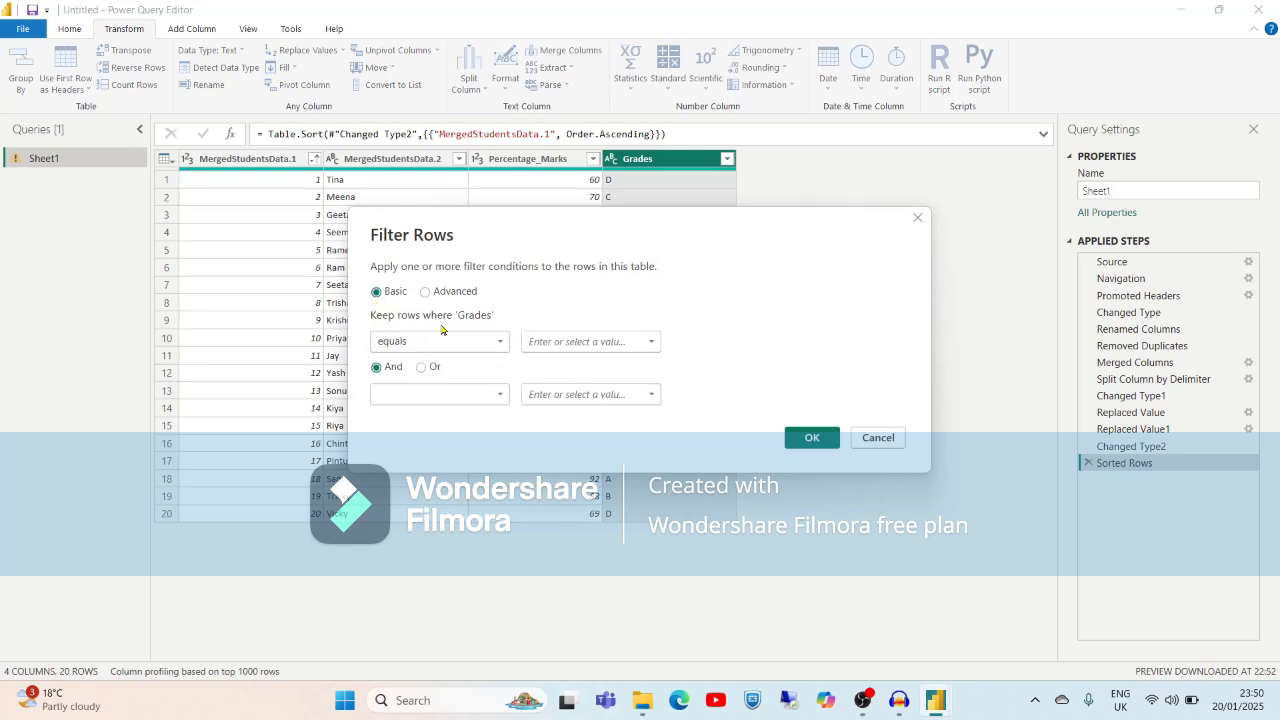
left_click(551, 346)
type("A")
left_click(423, 372)
left_click(426, 395)
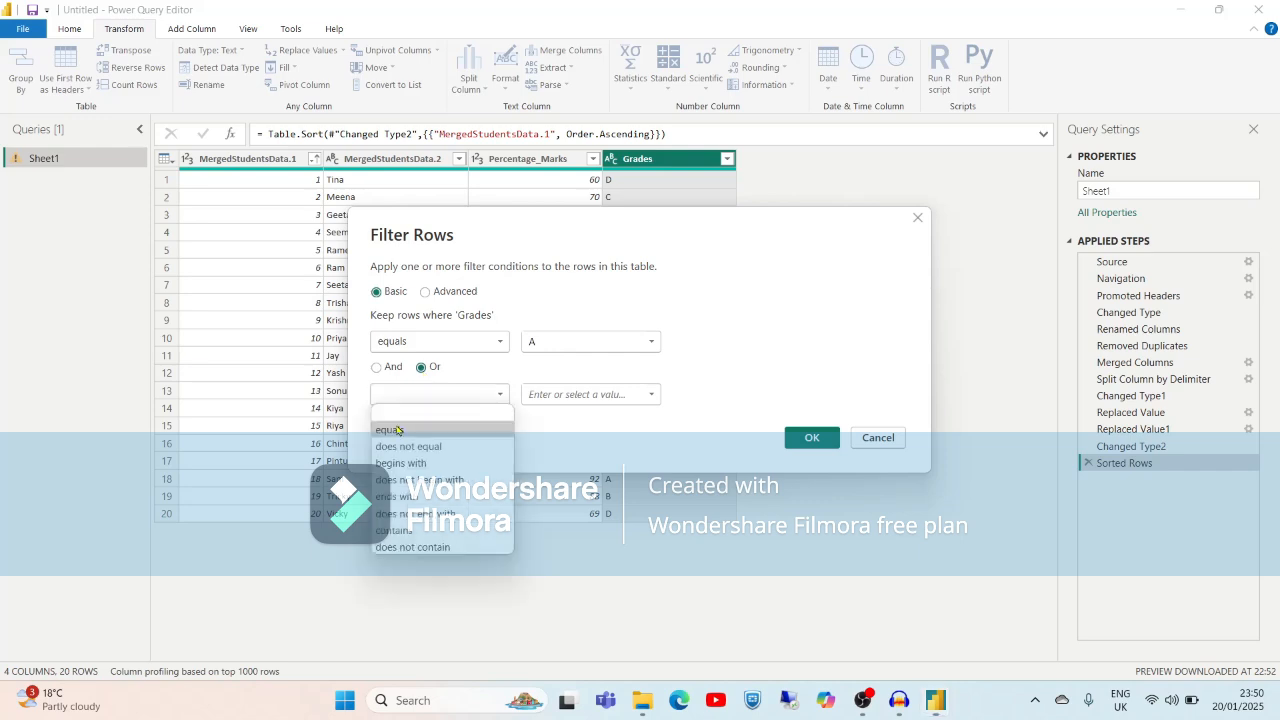
left_click(400, 429)
left_click(552, 396)
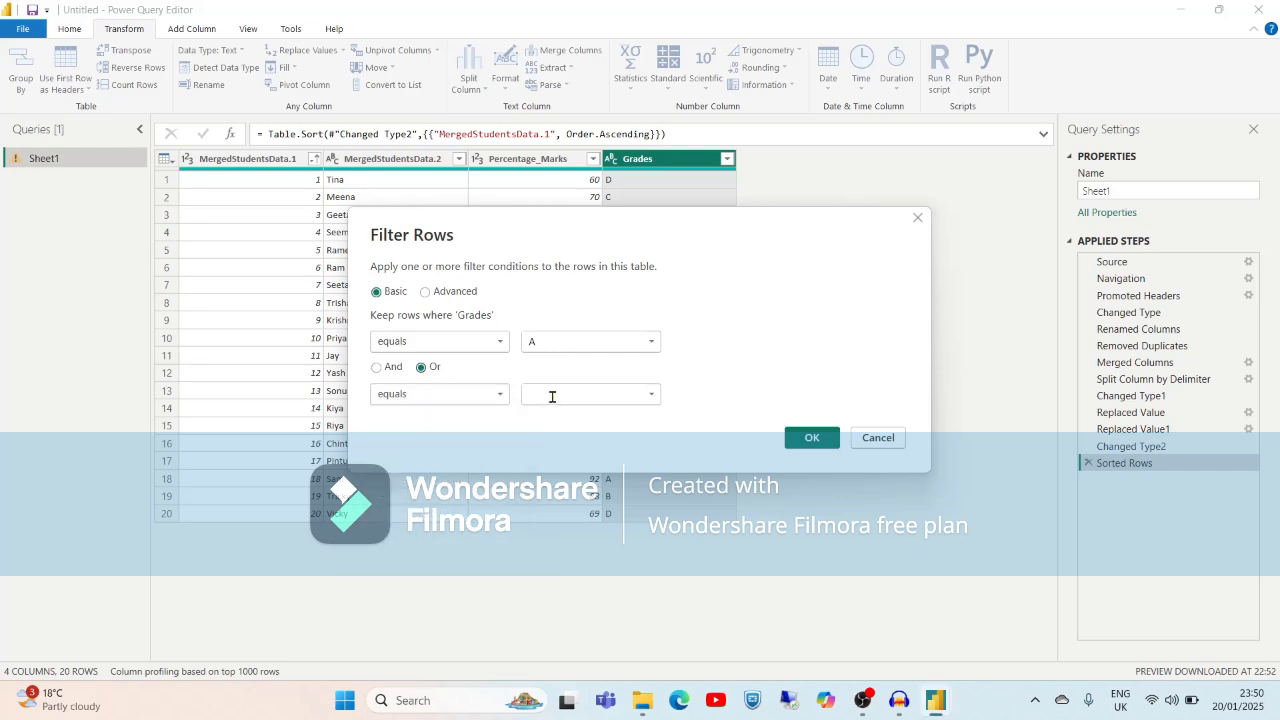
type("B")
left_click(812, 438)
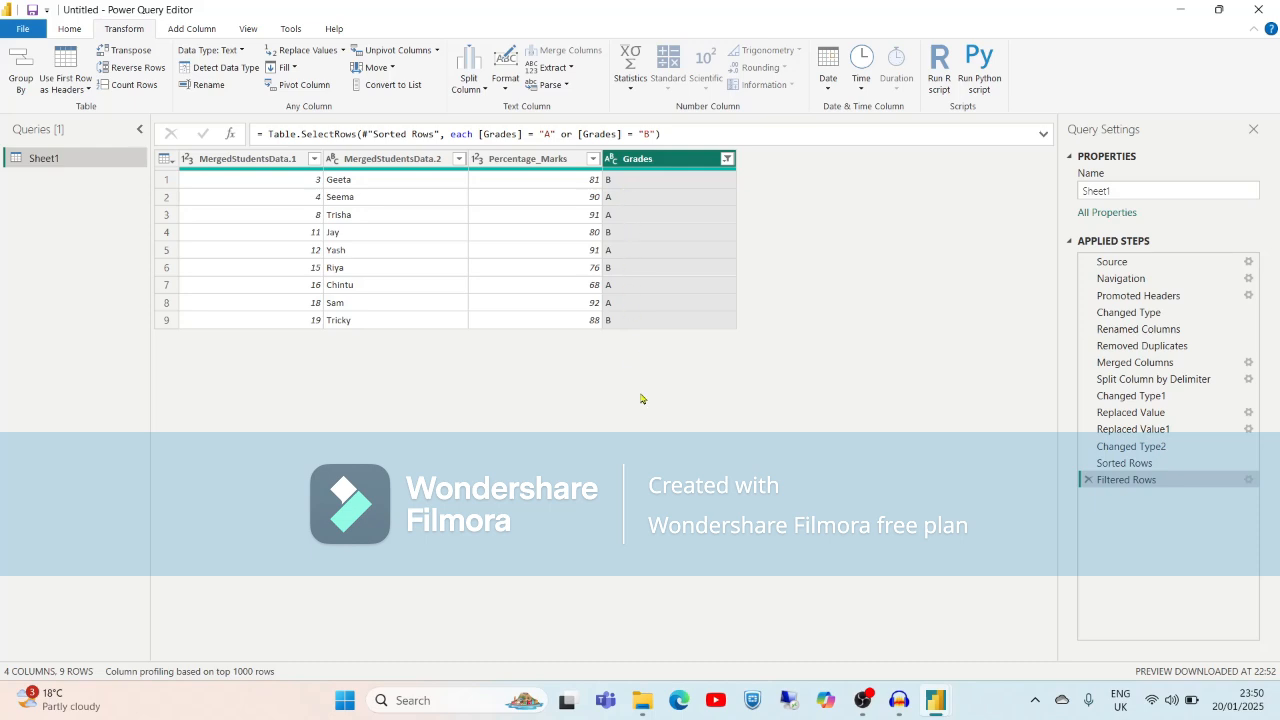
Check the options for closing and applying the query changes, and minimize the editor window
left_click(68, 29)
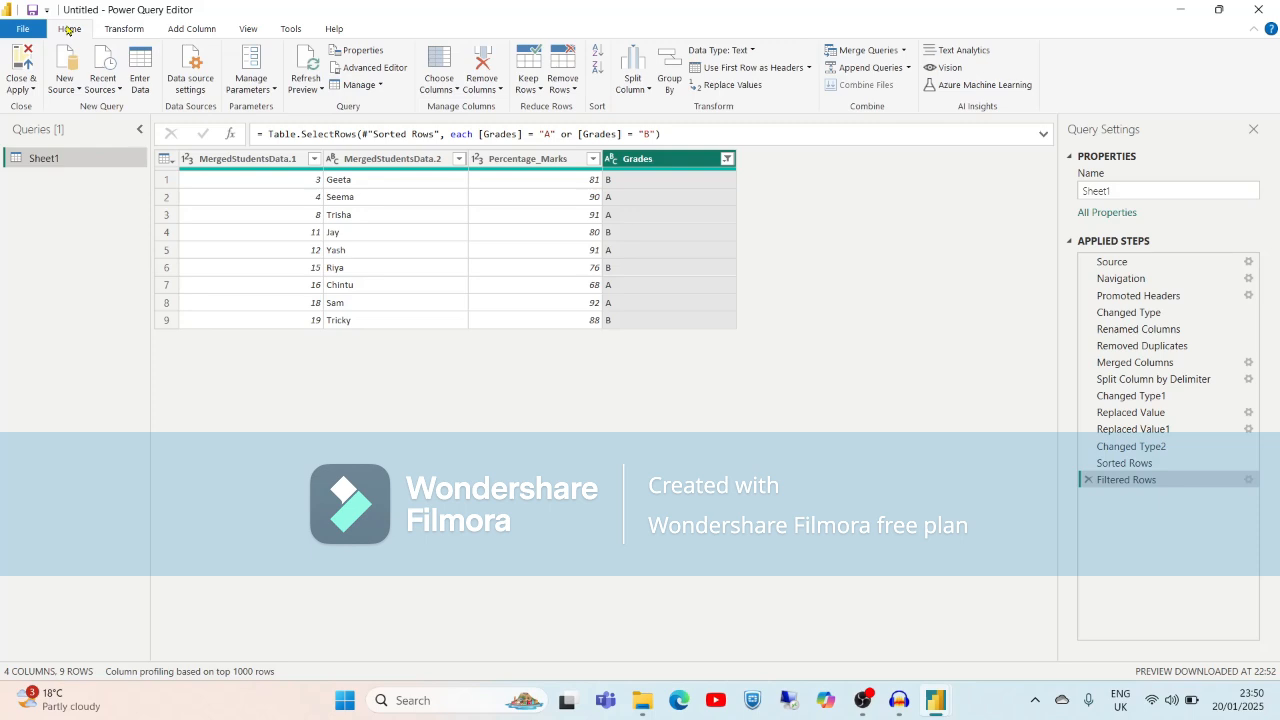
left_click(20, 79)
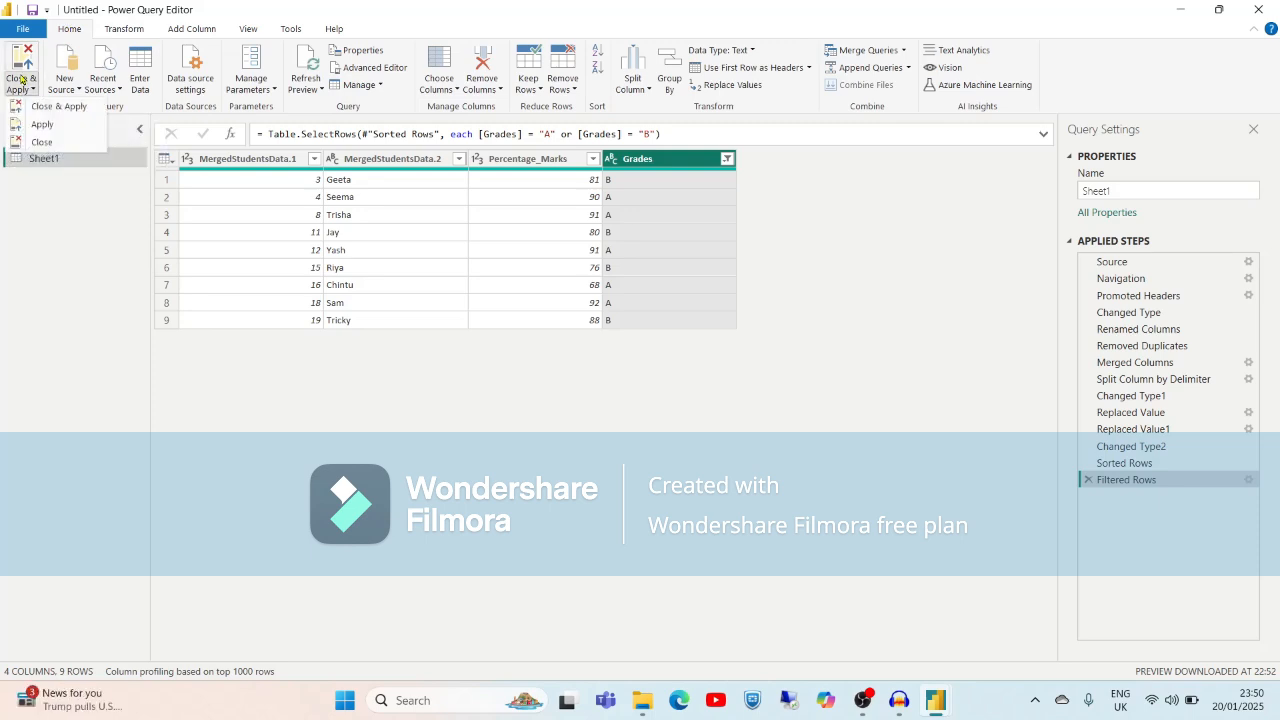
left_click(9, 131)
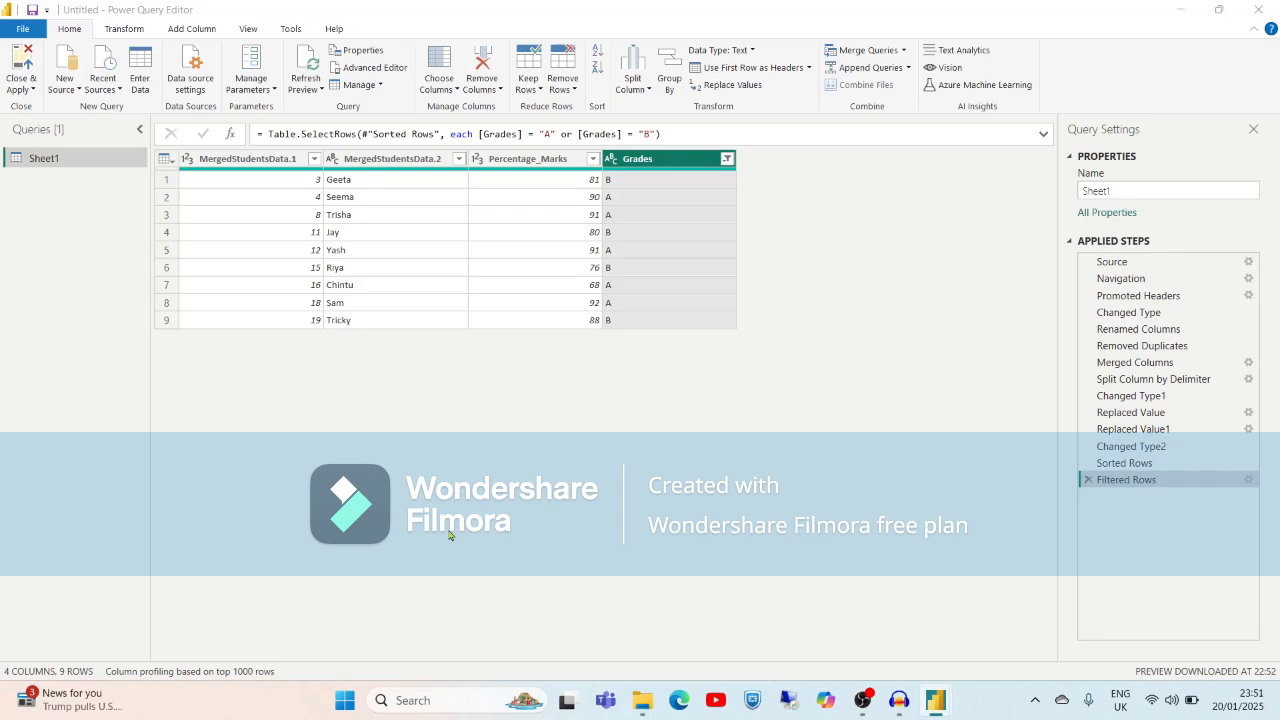
left_click(1182, 12)
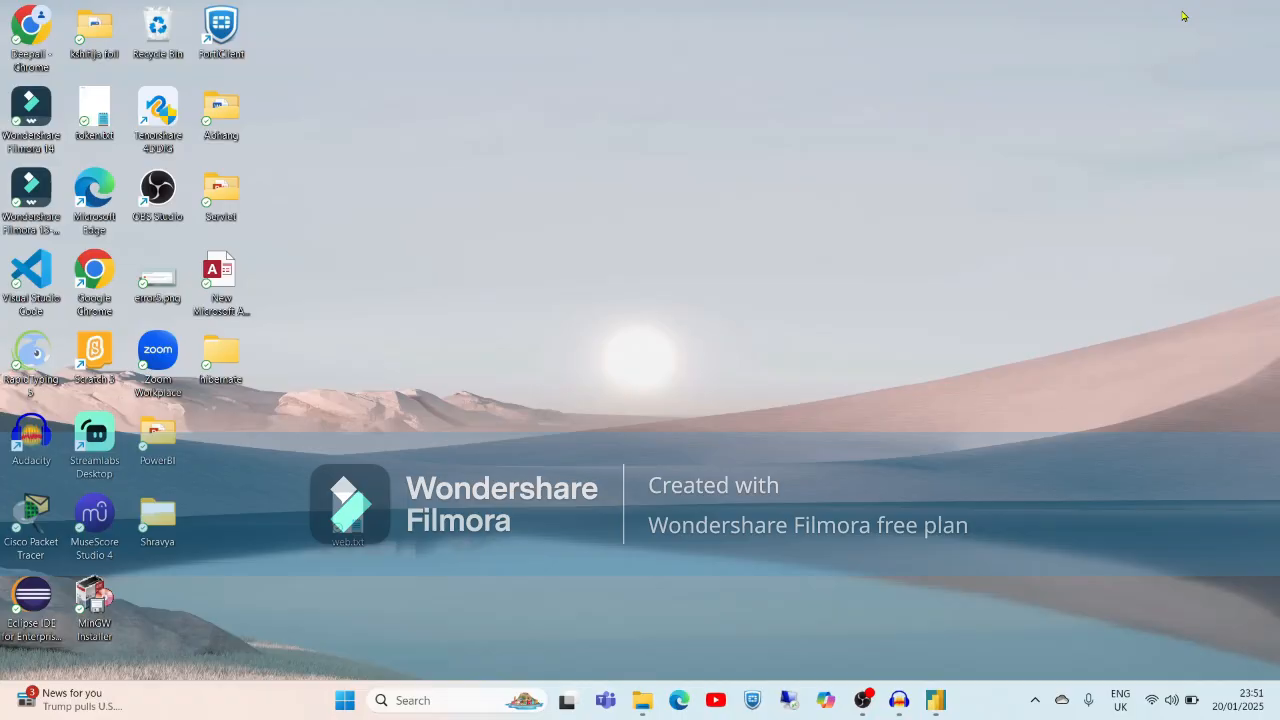